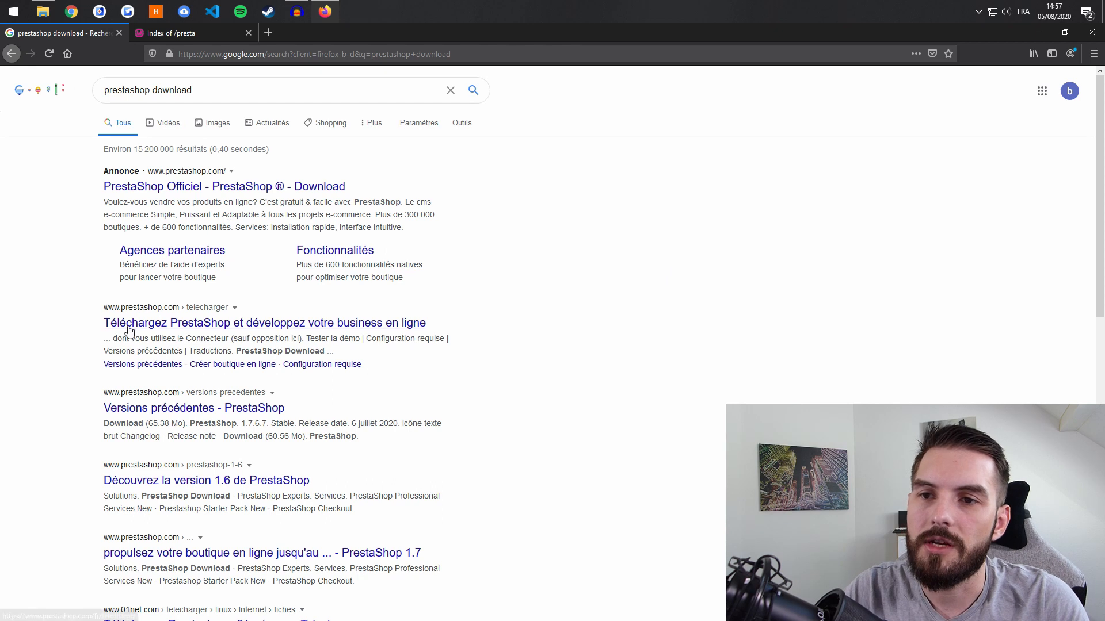
# - Request the PrestaShop download with an e-mail address entered and both J'accepte agreements ticked
pyautogui.click(167, 329)
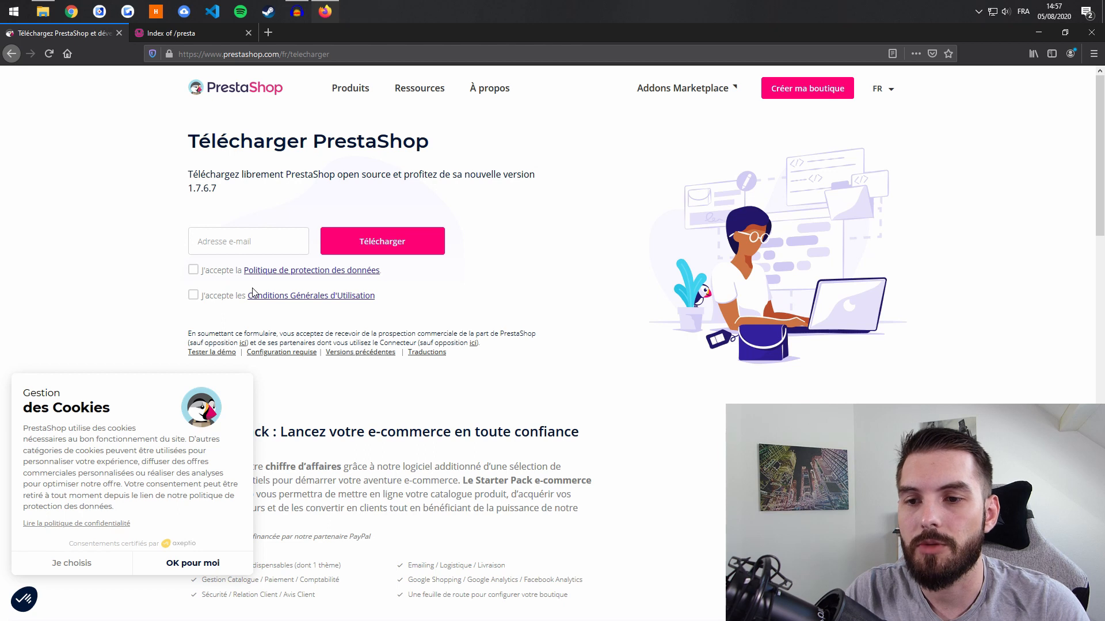
pyautogui.click(156, 567)
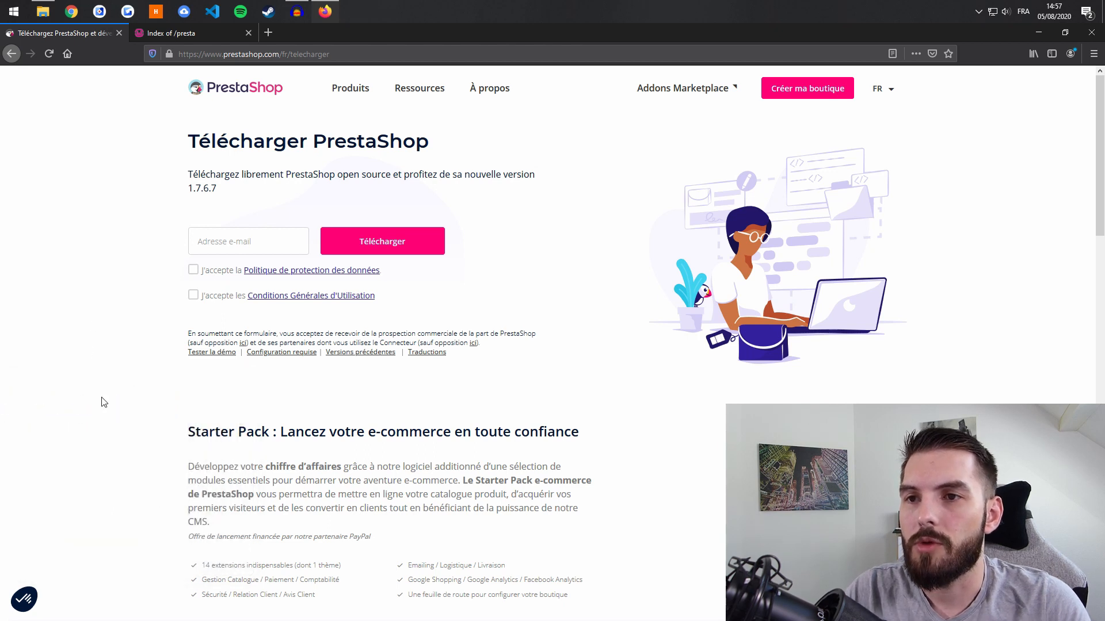
pyautogui.click(196, 243)
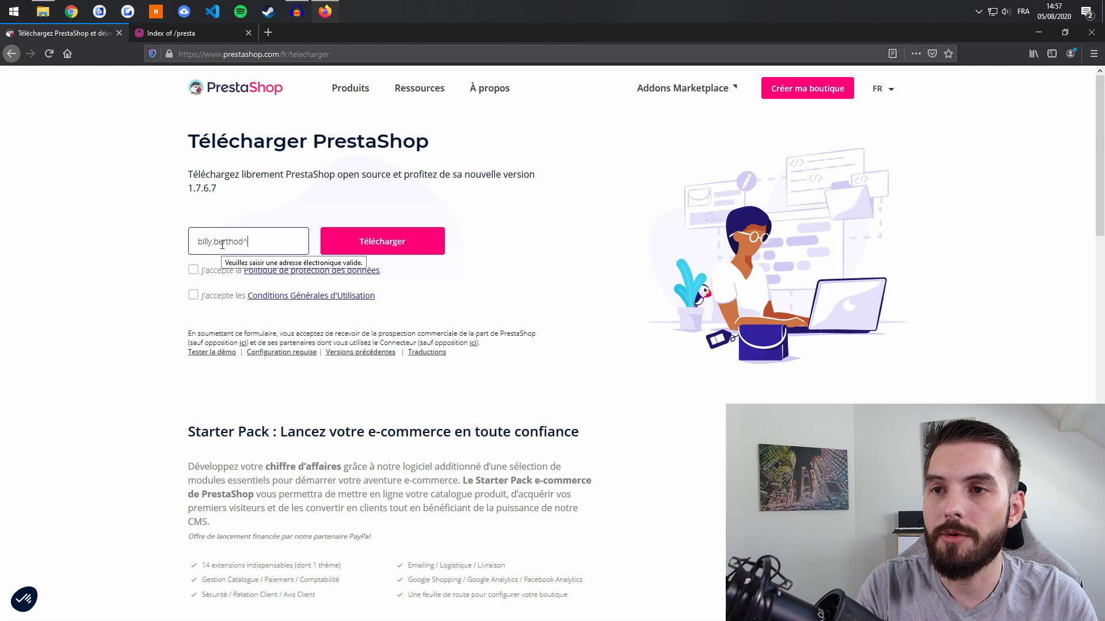
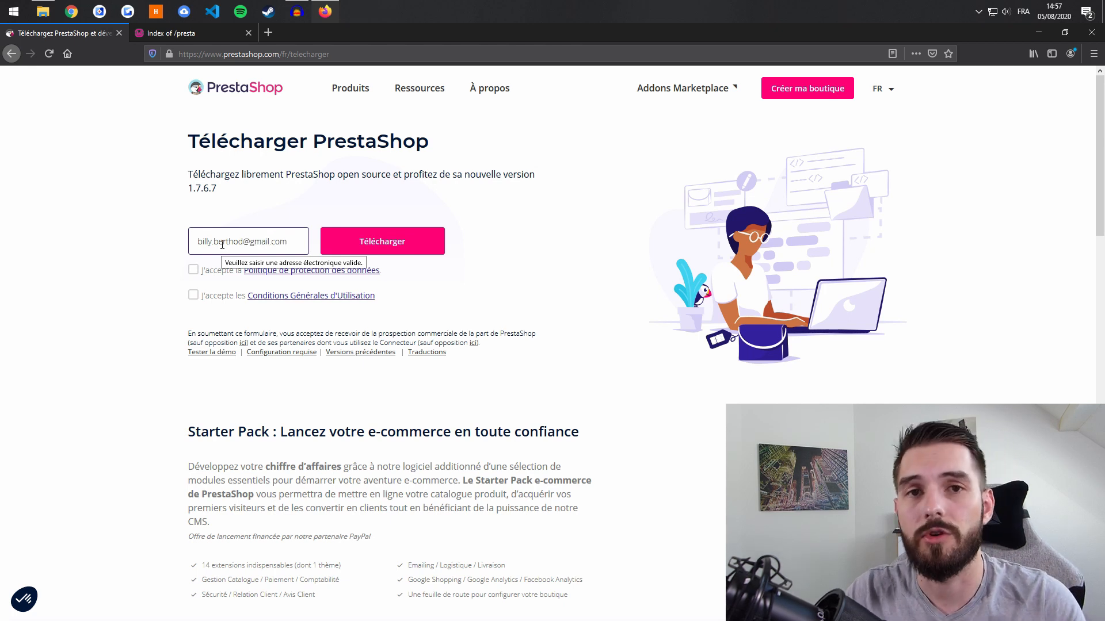
pyautogui.click(193, 269)
pyautogui.click(193, 297)
pyautogui.click(384, 248)
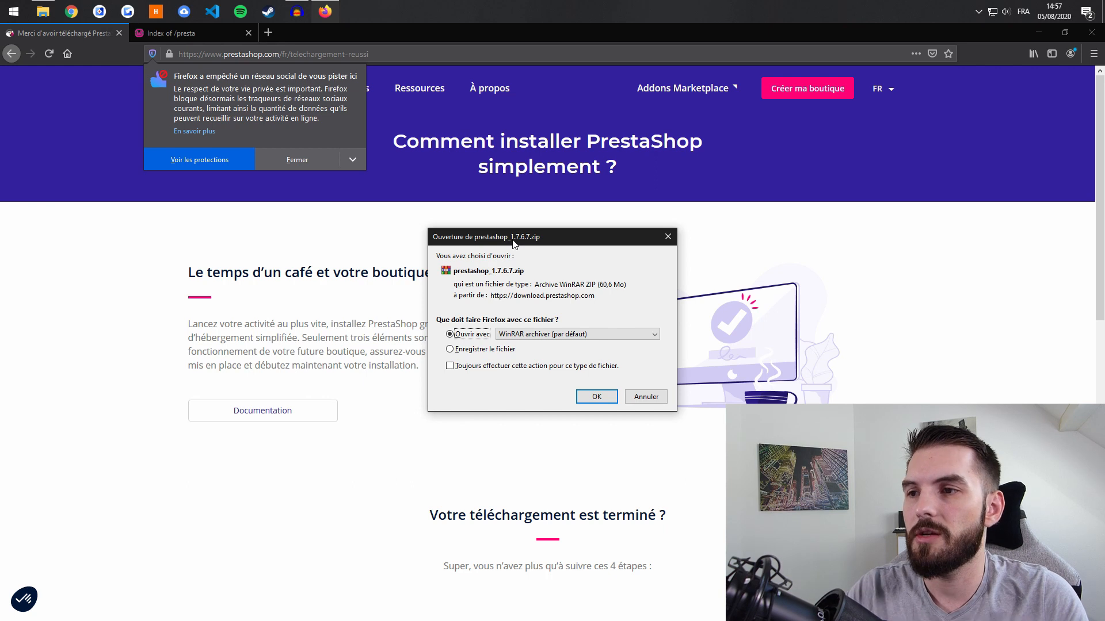
# - Open prestashop_1.7.6.7.zip in WinRAR and minimize Firefox to reveal the empty Presta folder
pyautogui.press('Return')
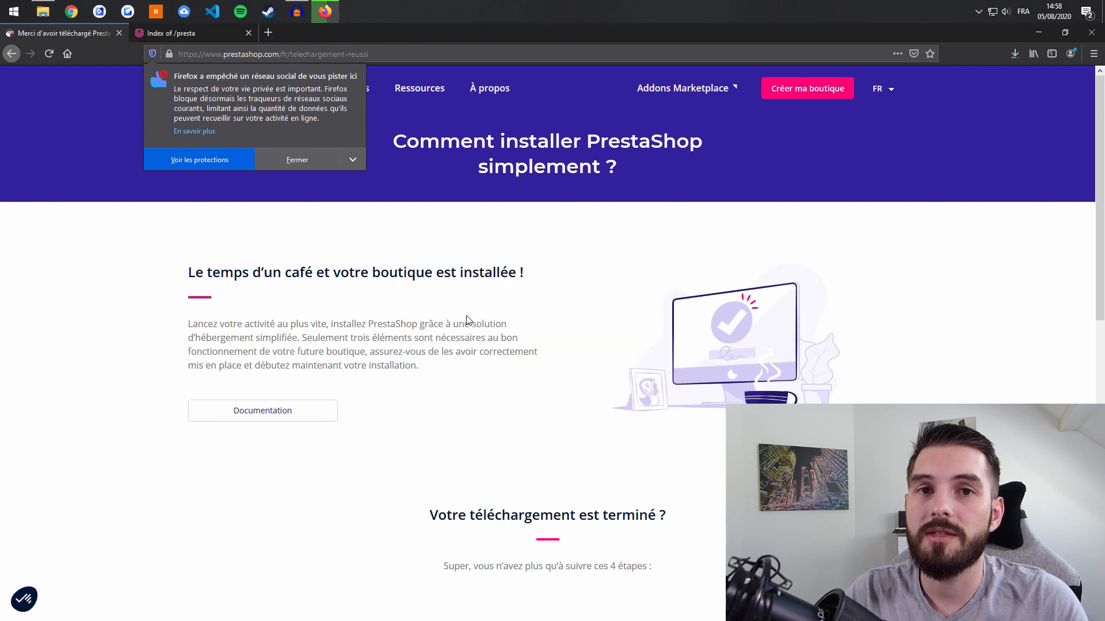
pyautogui.click(269, 153)
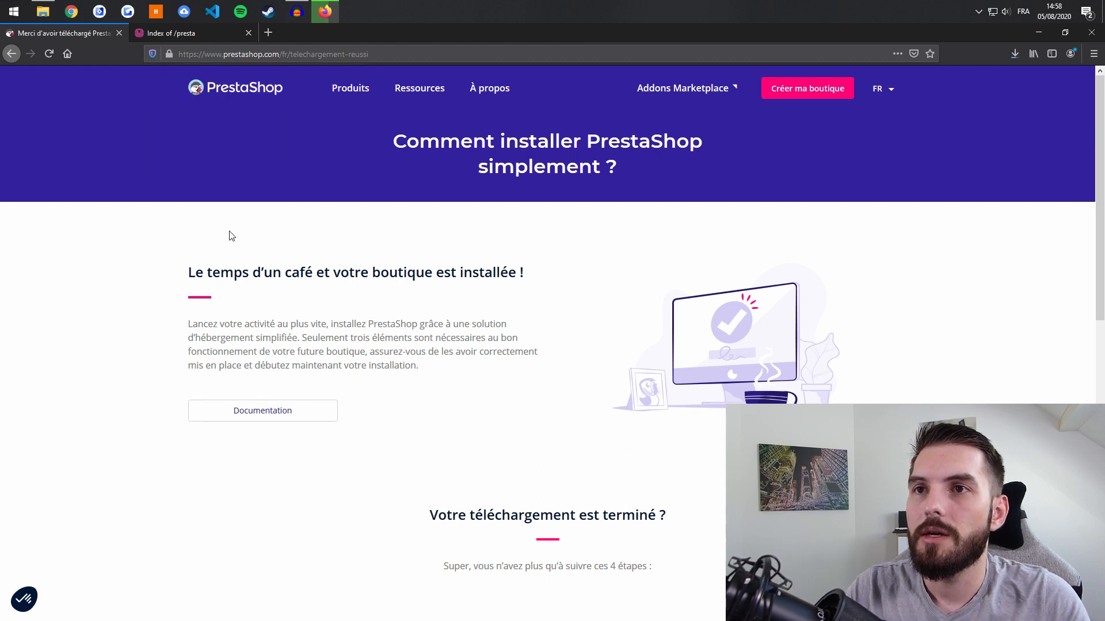
pyautogui.moveTo(228, 231); pyautogui.dragTo(254, 167)
pyautogui.click(325, 12)
pyautogui.click(325, 11)
pyautogui.click(325, 11)
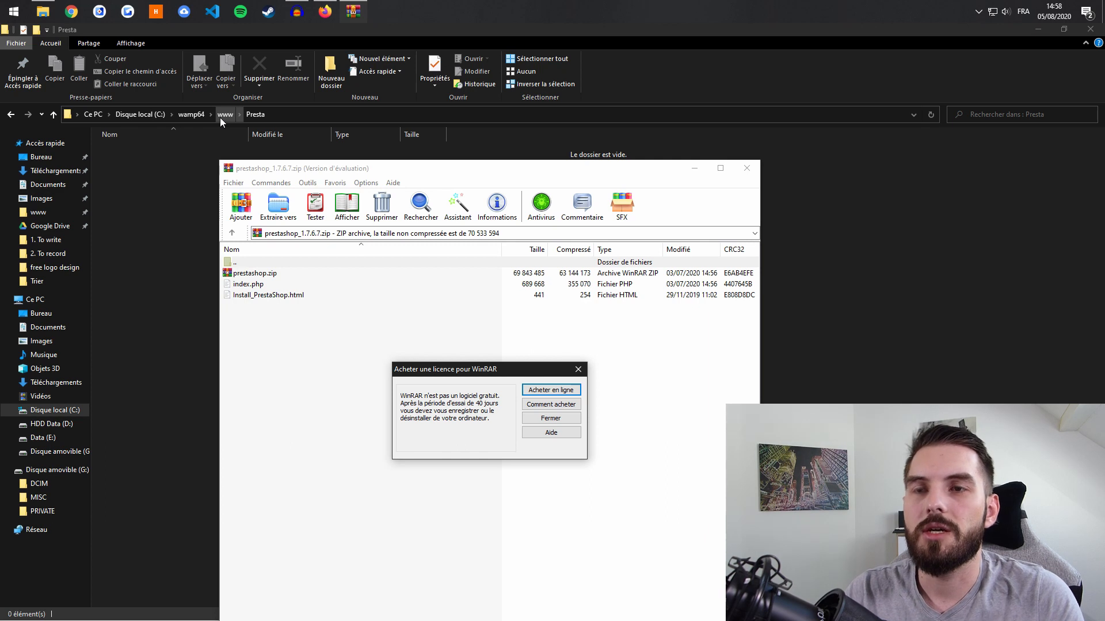
# - Extract prestashop.zip from the downloaded archive into the Presta folder, then close that archive
pyautogui.click(561, 418)
pyautogui.click(285, 273)
pyautogui.moveTo(351, 169); pyautogui.dragTo(709, 125)
pyautogui.moveTo(613, 229); pyautogui.dragTo(244, 258)
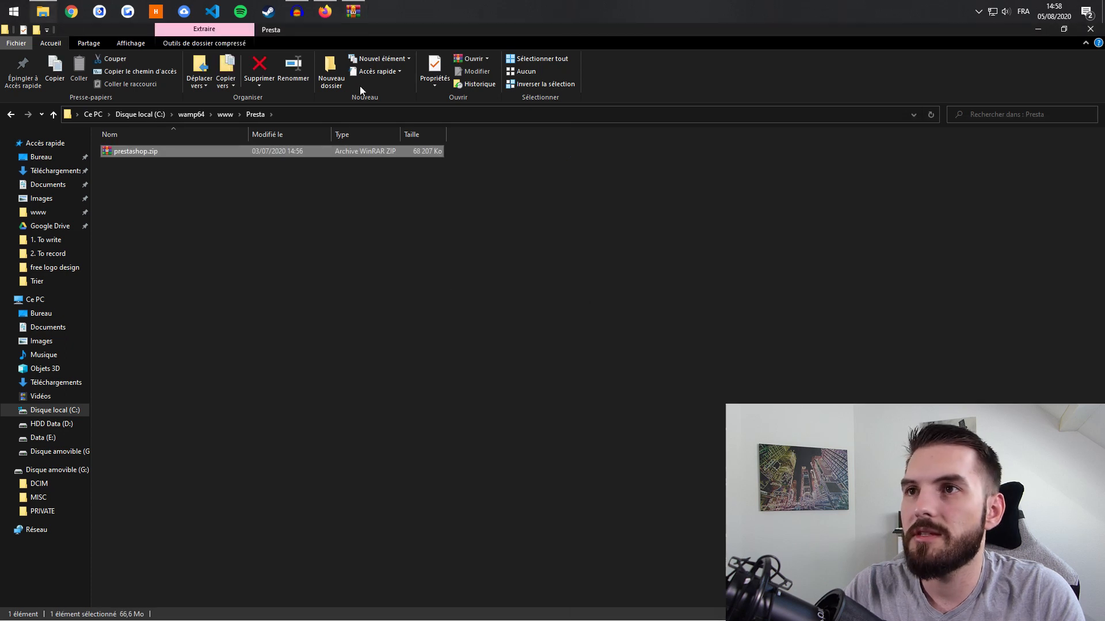
pyautogui.click(357, 15)
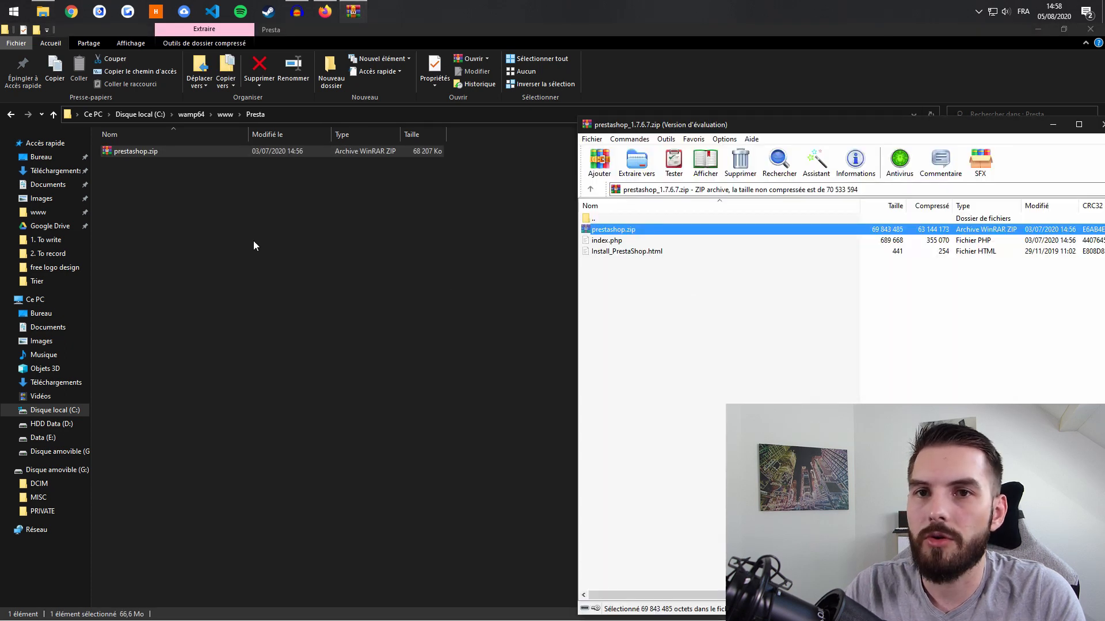
pyautogui.moveTo(933, 124); pyautogui.dragTo(691, 108)
pyautogui.click(865, 113)
# - Open prestashop.zip in WinRAR and extract all its files into the Presta folder
pyautogui.doubleClick(146, 154)
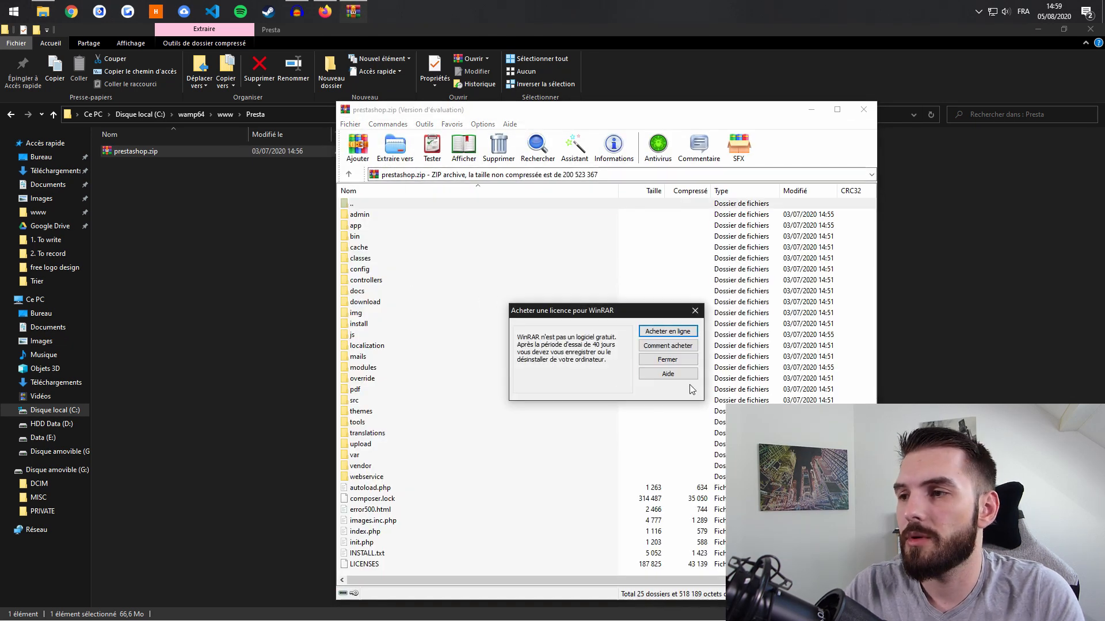
pyautogui.click(683, 361)
pyautogui.click(526, 379)
pyautogui.hotkey('ctrl', 'a')
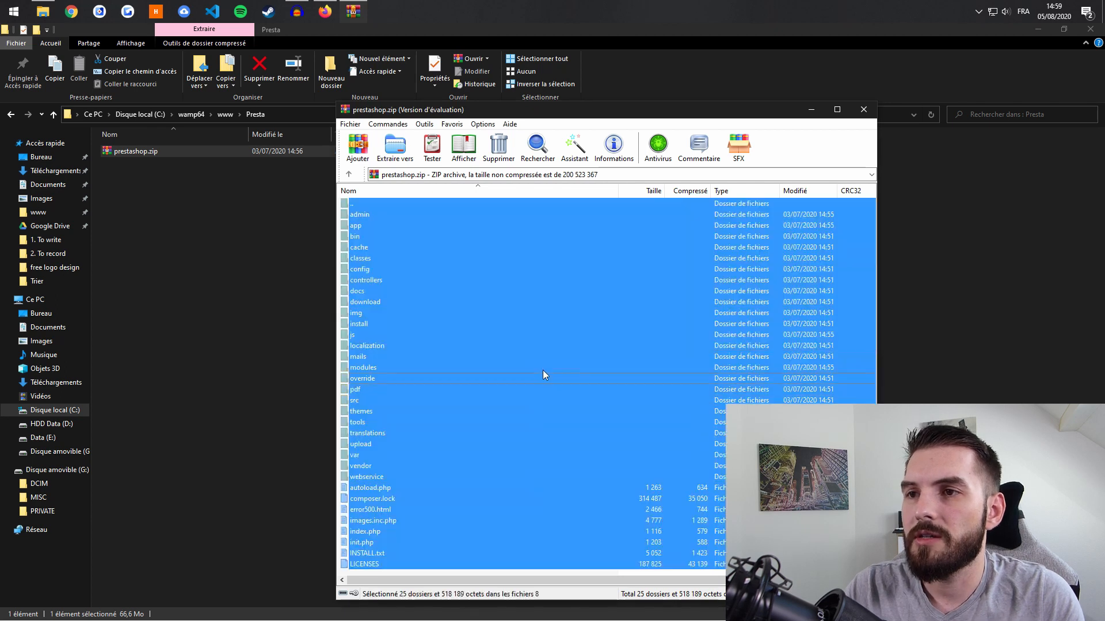
pyautogui.click(352, 208)
pyautogui.click(392, 245)
pyautogui.hotkey('ctrl', 'a')
pyautogui.moveTo(367, 208); pyautogui.dragTo(184, 215)
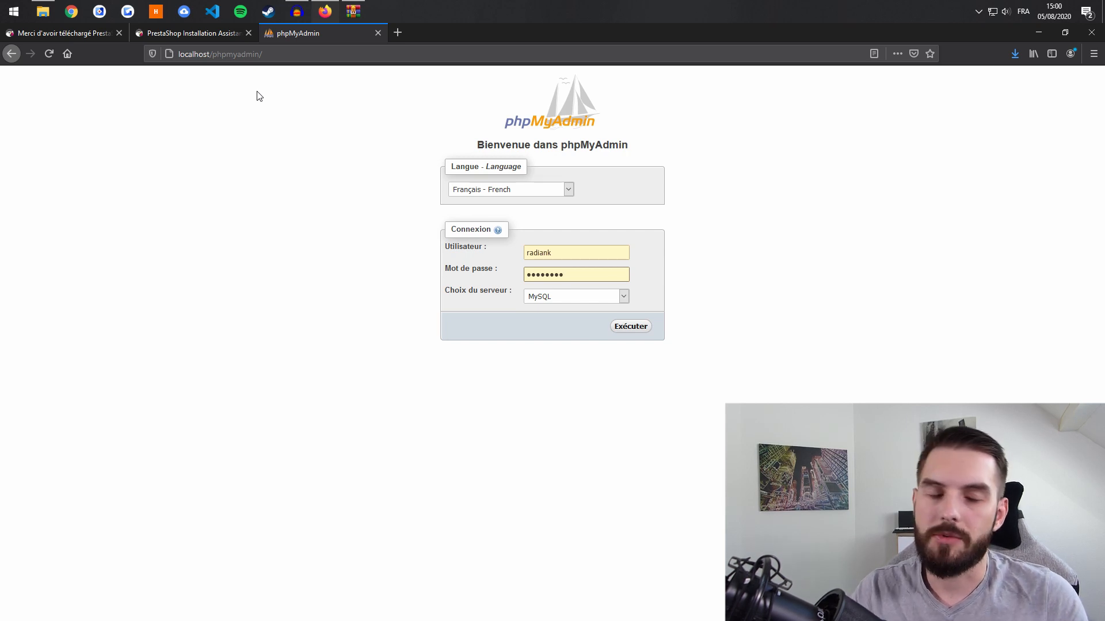
# - Log in to phpMyAdmin as root with an empty password
pyautogui.doubleClick(567, 252)
pyautogui.write('root')
pyautogui.press('Tab')
pyautogui.press('BackSpace')
pyautogui.press('Return')
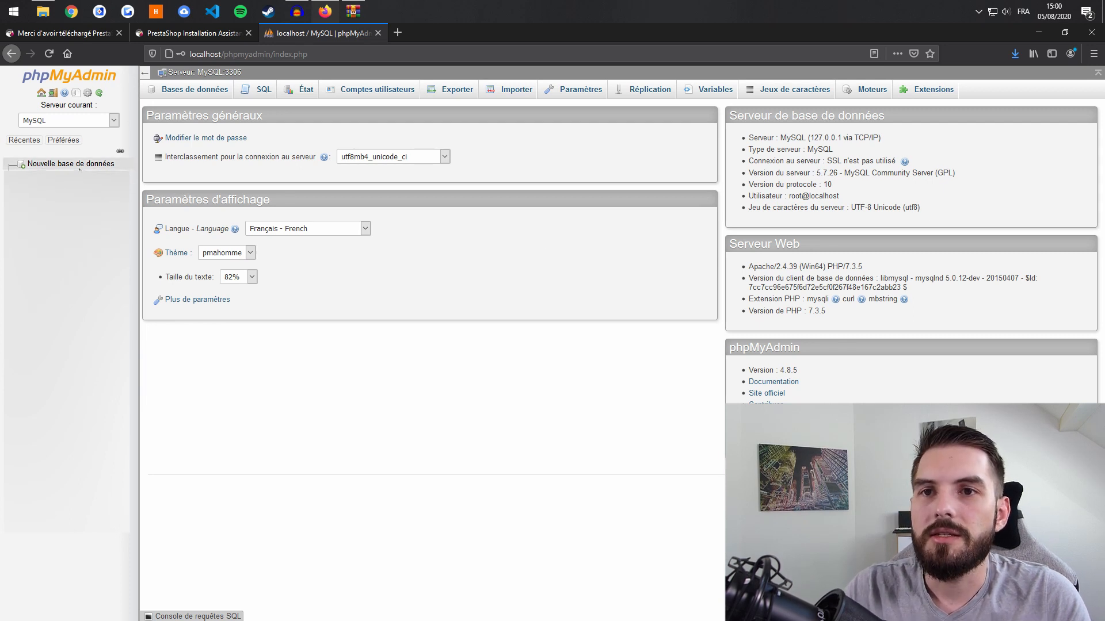
# - Create a new empty database named Presta, then go to the installer tab
pyautogui.click(32, 164)
pyautogui.click(198, 178)
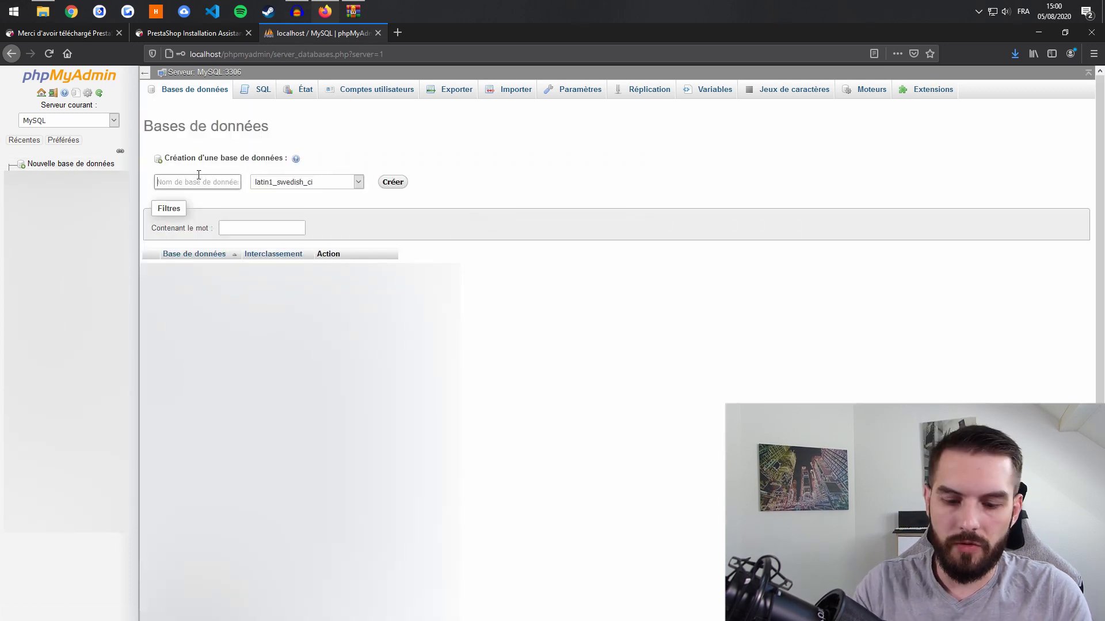
pyautogui.write('Presta')
pyautogui.press('Return')
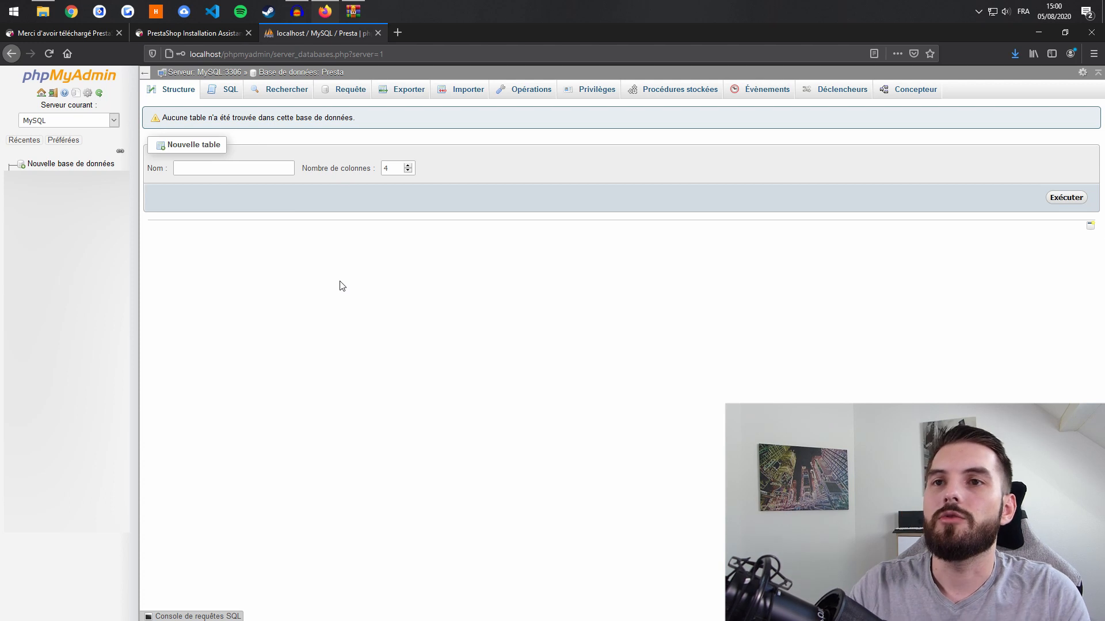
pyautogui.click(189, 33)
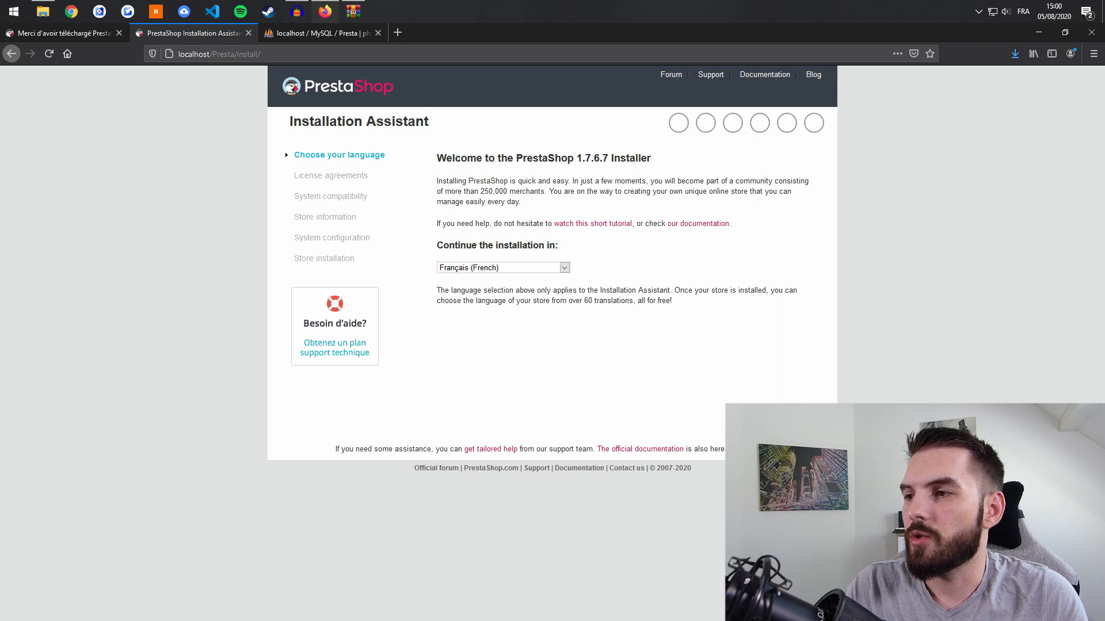
# - Pass the language and licence steps to reach the store Informations form
pyautogui.press('F5')
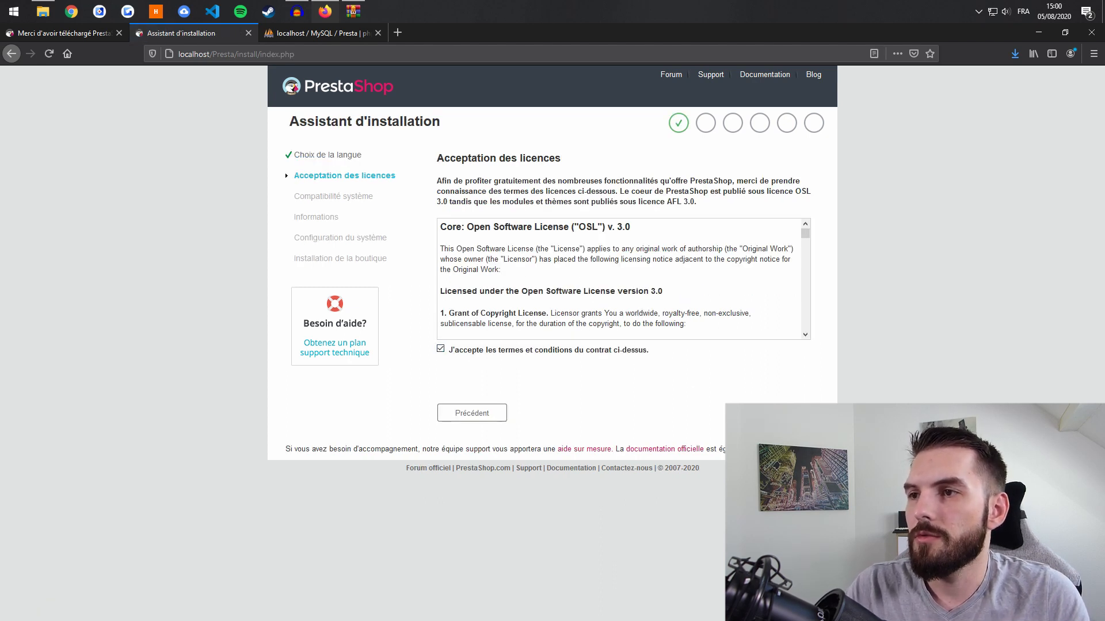
pyautogui.click(776, 413)
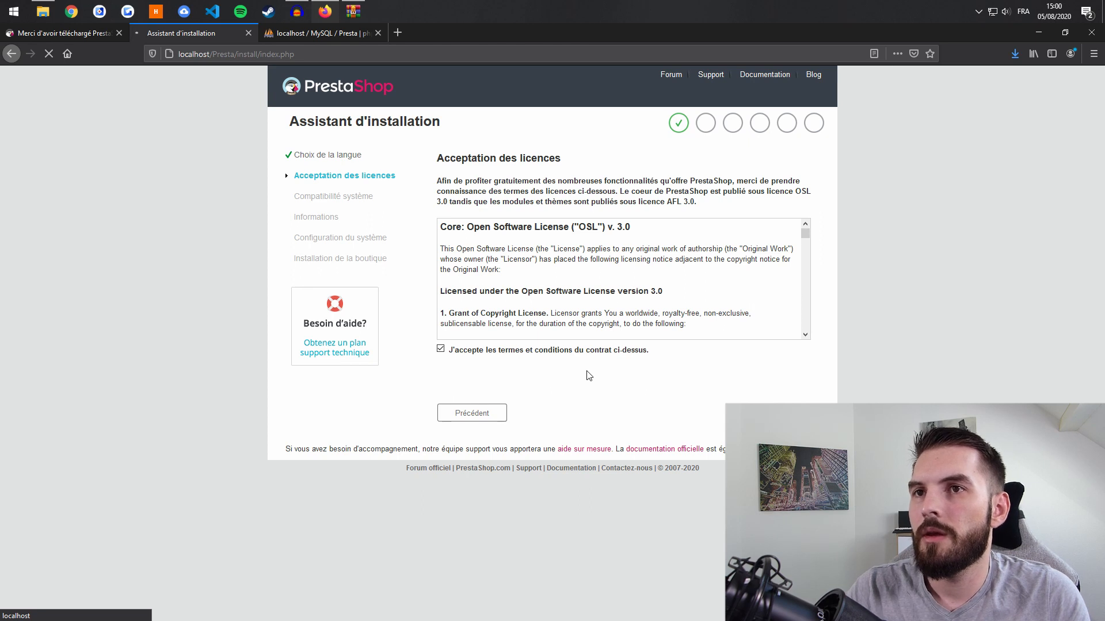
pyautogui.scroll(-1, 587, 374)
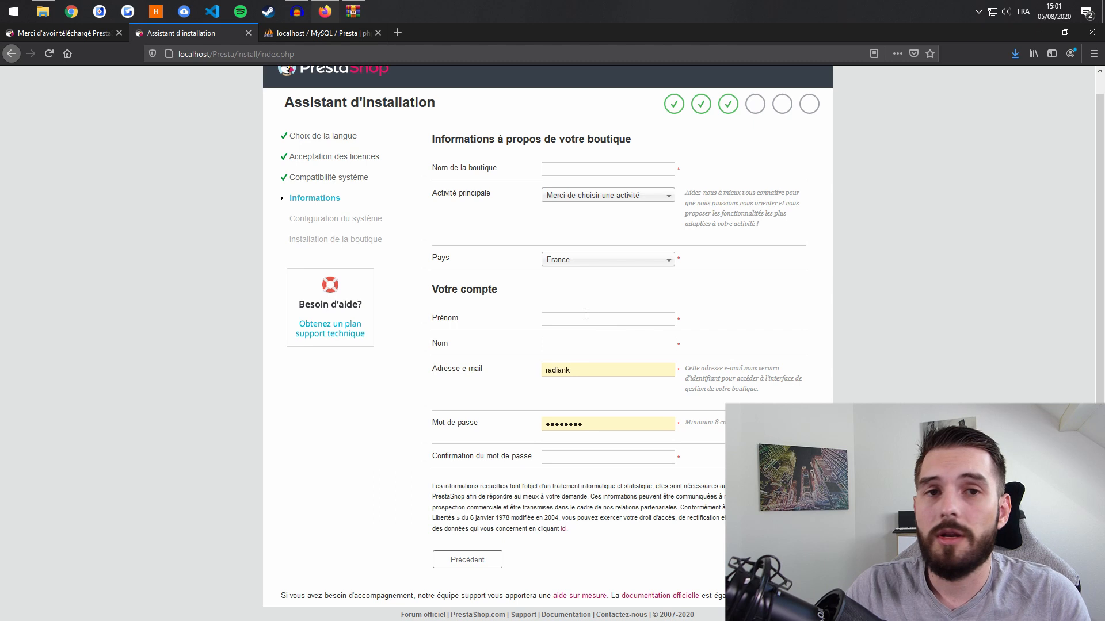
# - Name the shop 'Prestashop' and set its main activity to Bijouterie
pyautogui.click(589, 166)
pyautogui.write('Prestashop')
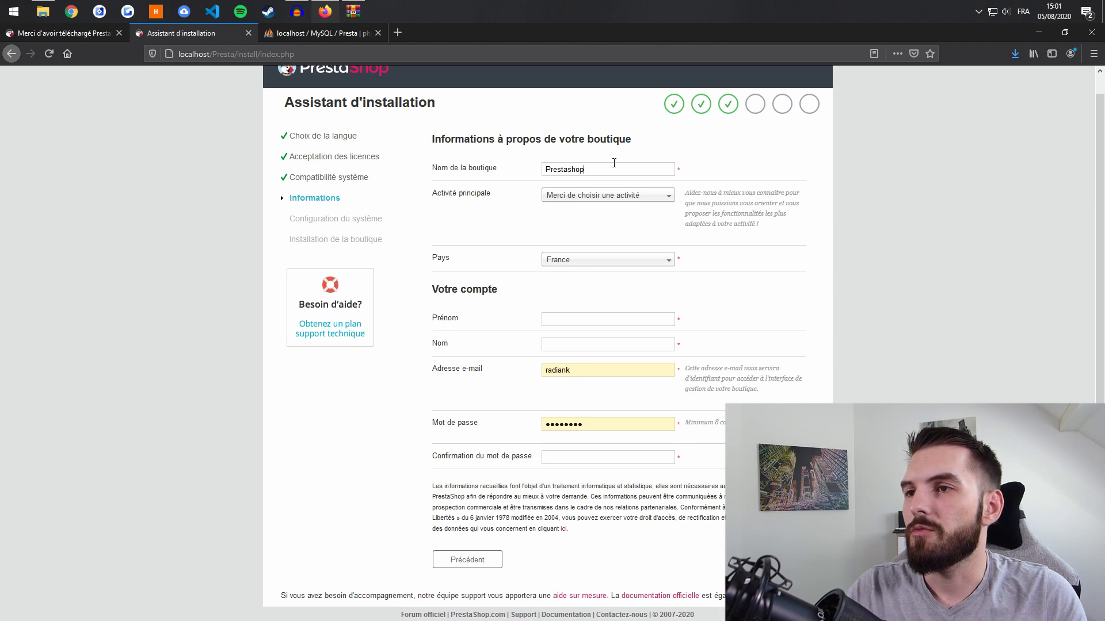
pyautogui.click(610, 196)
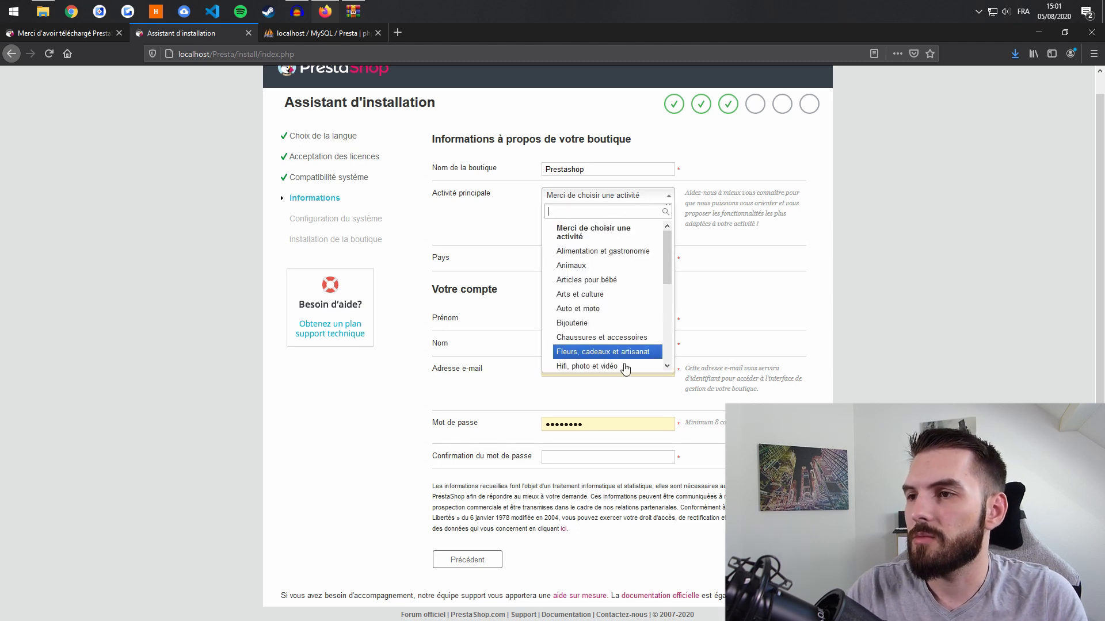
pyautogui.scroll(-3, 624, 354)
pyautogui.scroll(3, 619, 318)
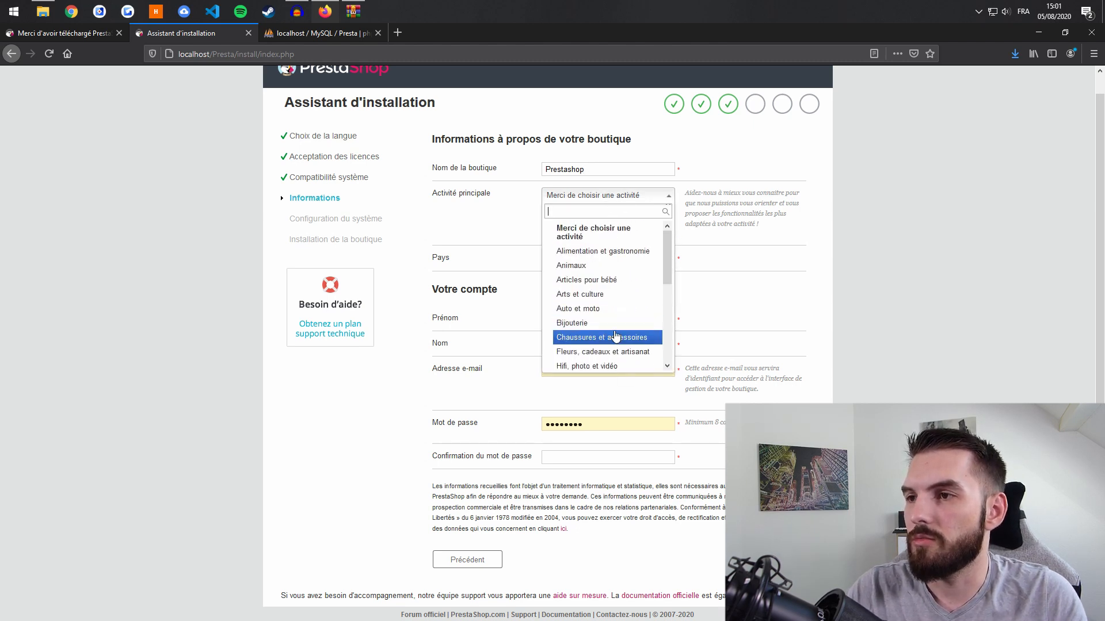
pyautogui.click(611, 323)
# - Fill in the administrator's first name, last-name initial and e-mail address
pyautogui.click(604, 321)
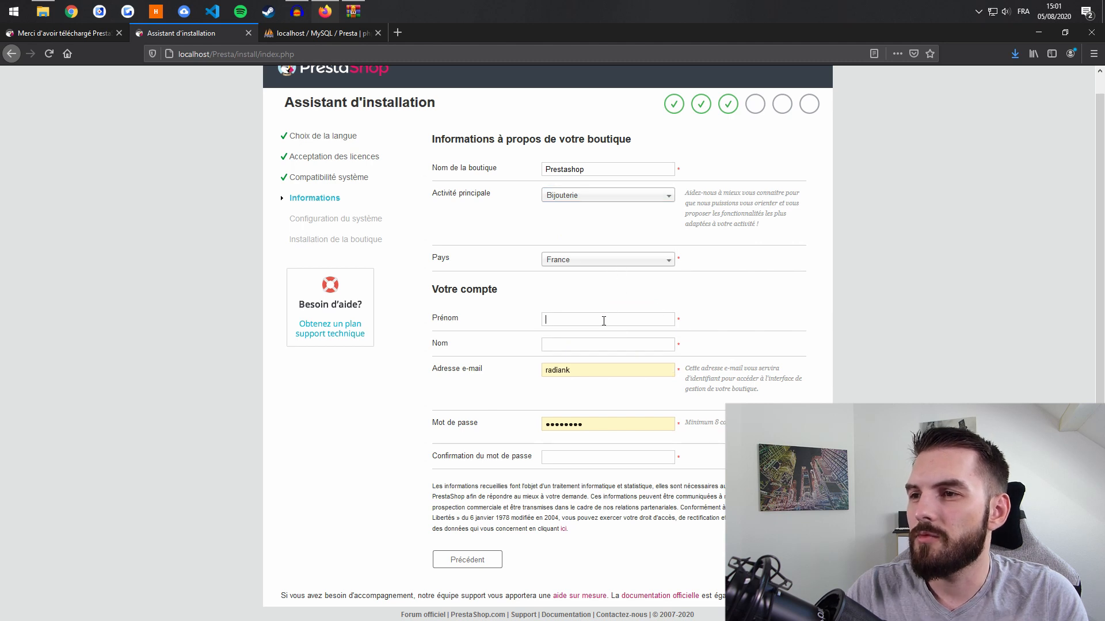
pyautogui.press('Tab')
pyautogui.press('Tab')
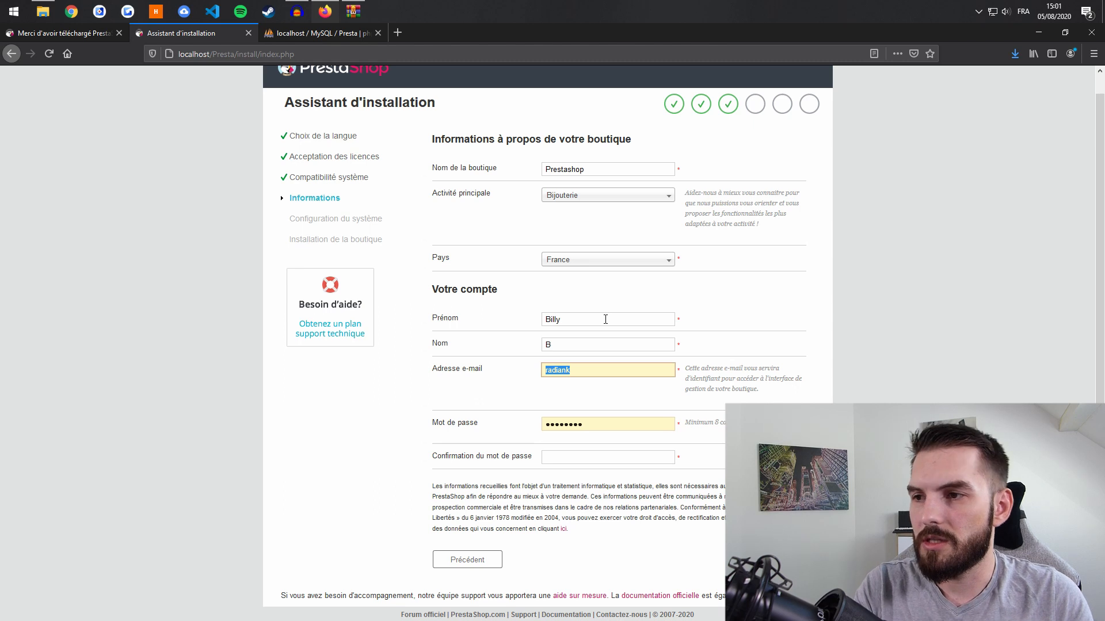
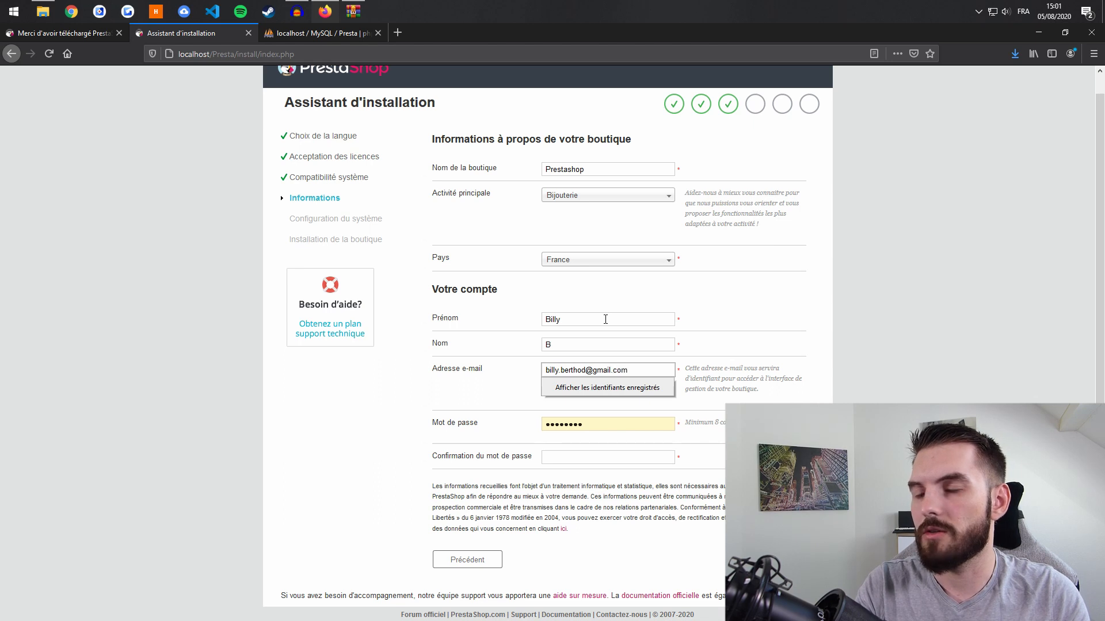
# - Enter the admin password and its confirmation, then submit the store details
pyautogui.press('Tab')
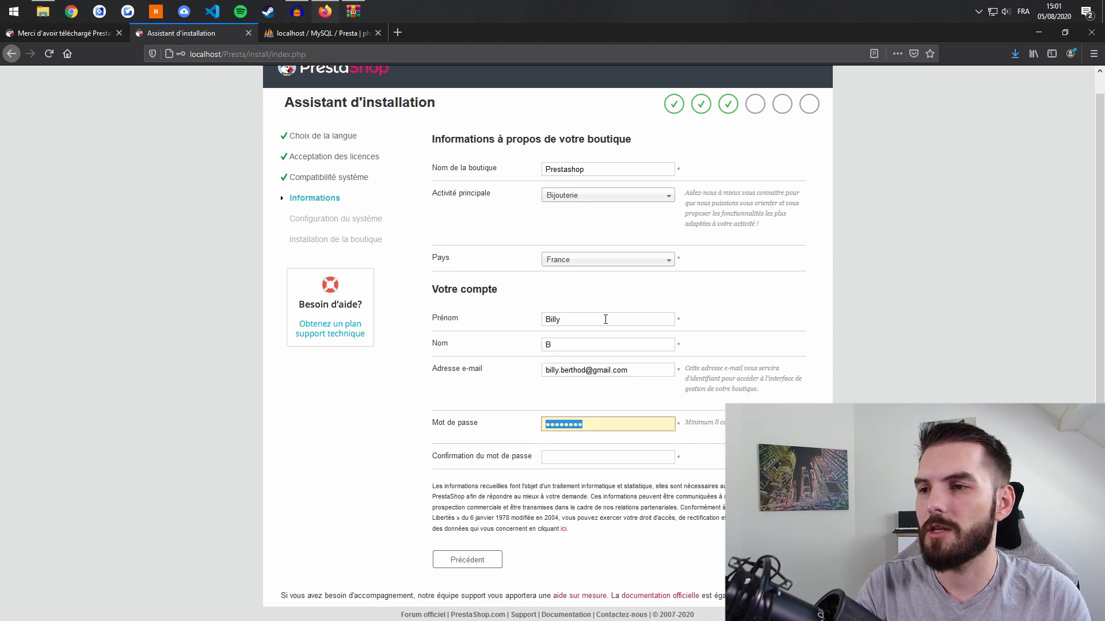
pyautogui.press('BackSpace')
pyautogui.write('•••••')
pyautogui.press('BackSpace')
pyautogui.press('BackSpace')
pyautogui.press('BackSpace')
pyautogui.press('BackSpace')
pyautogui.press('BackSpace')
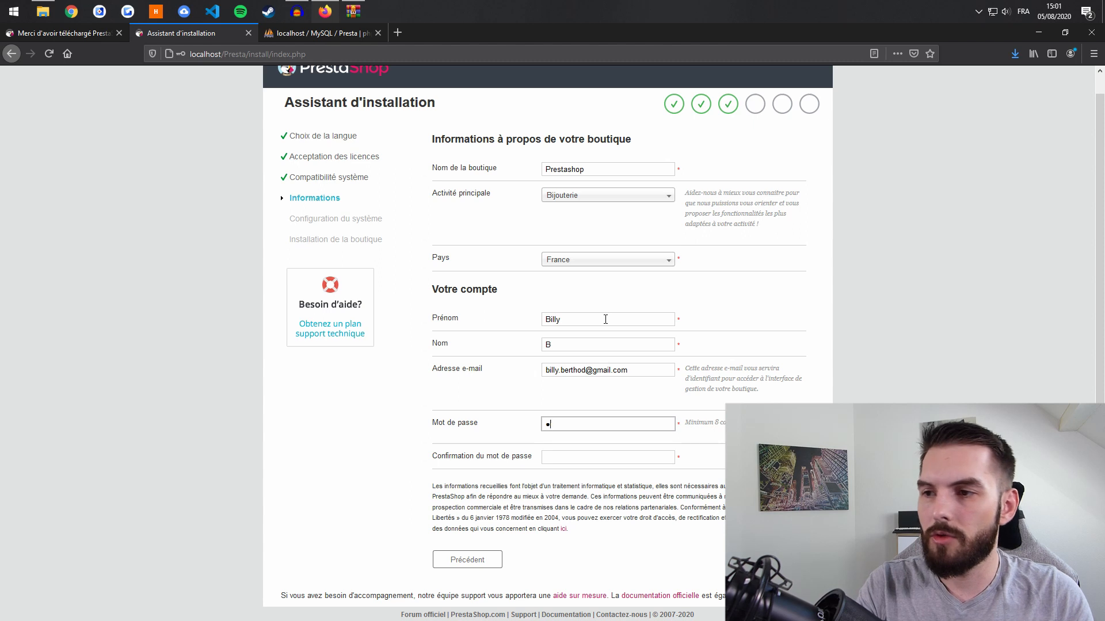
pyautogui.write('•••')
pyautogui.press('BackSpace')
pyautogui.press('BackSpace')
pyautogui.press('BackSpace')
pyautogui.write('•••••••••')
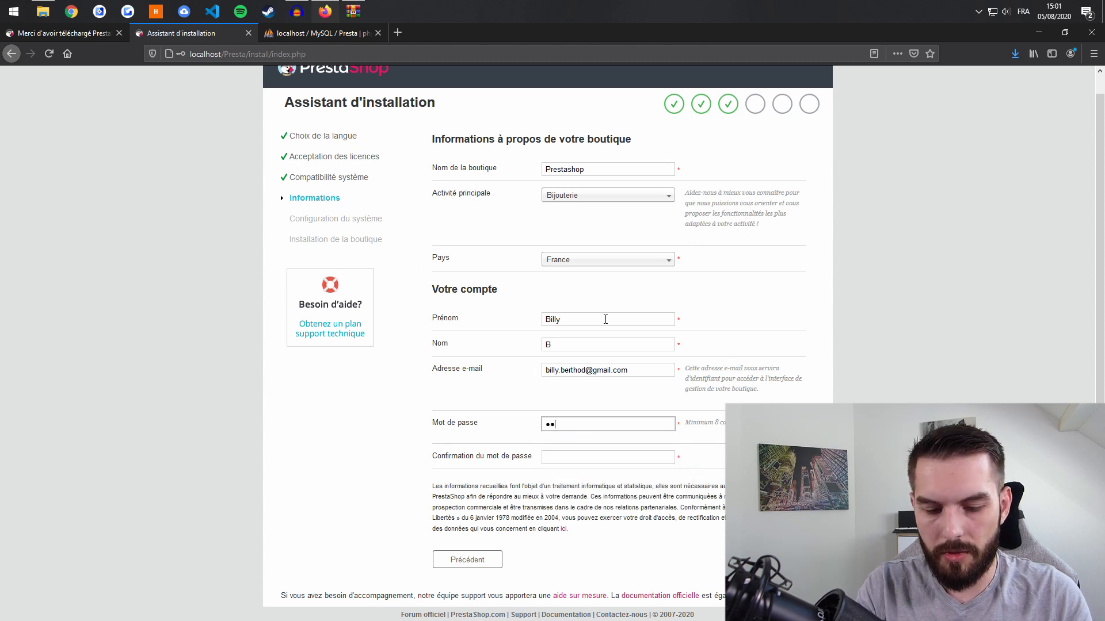
pyautogui.press('Tab')
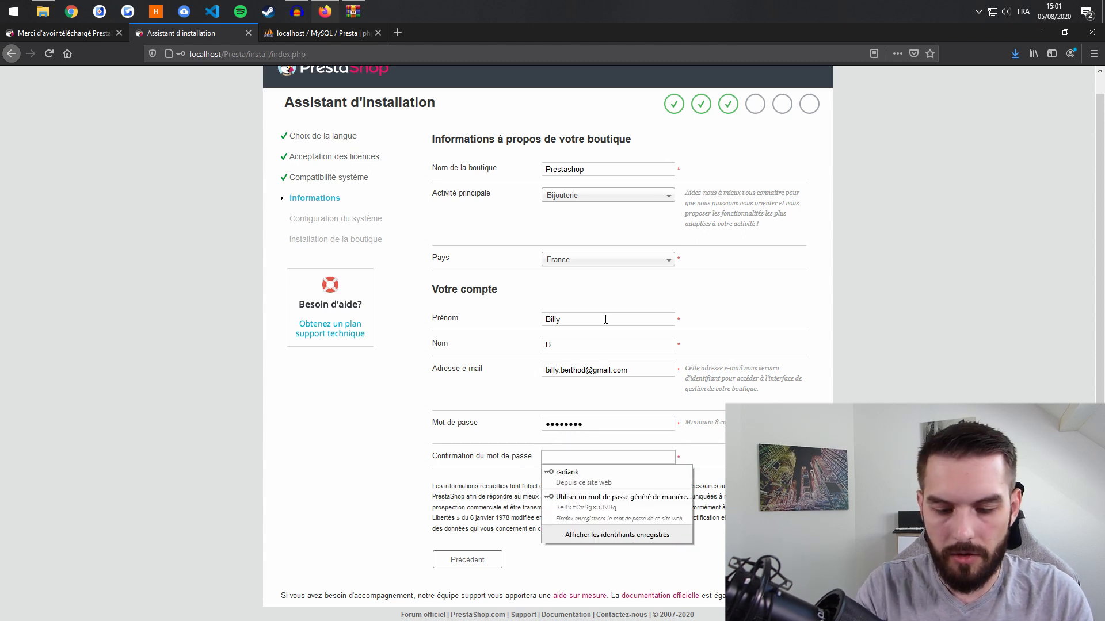
pyautogui.write('•••••••')
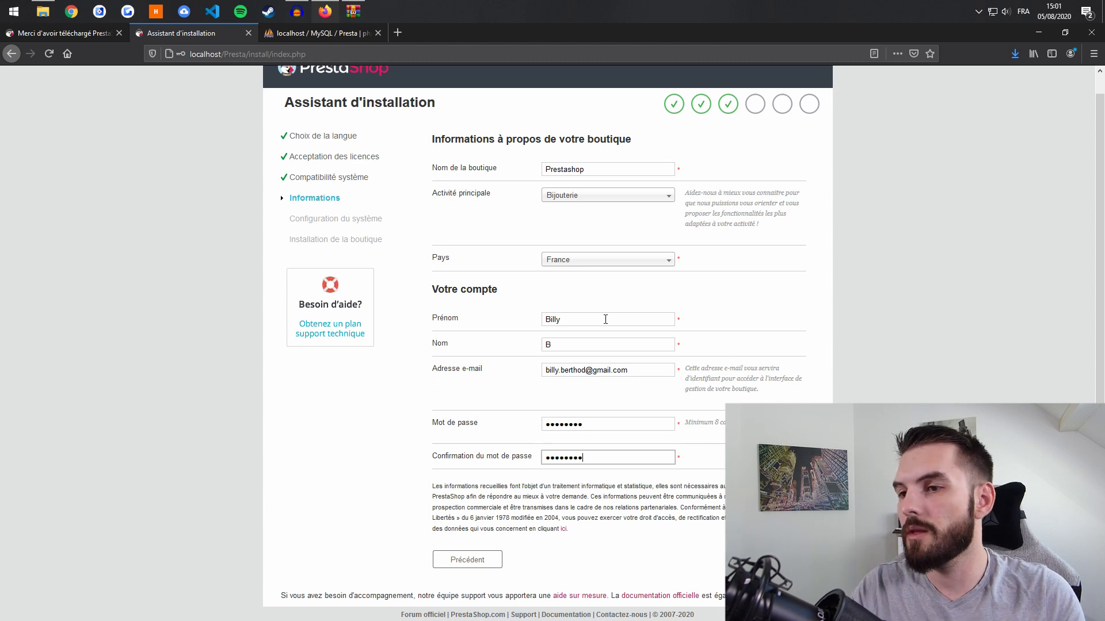
pyautogui.click(382, 488)
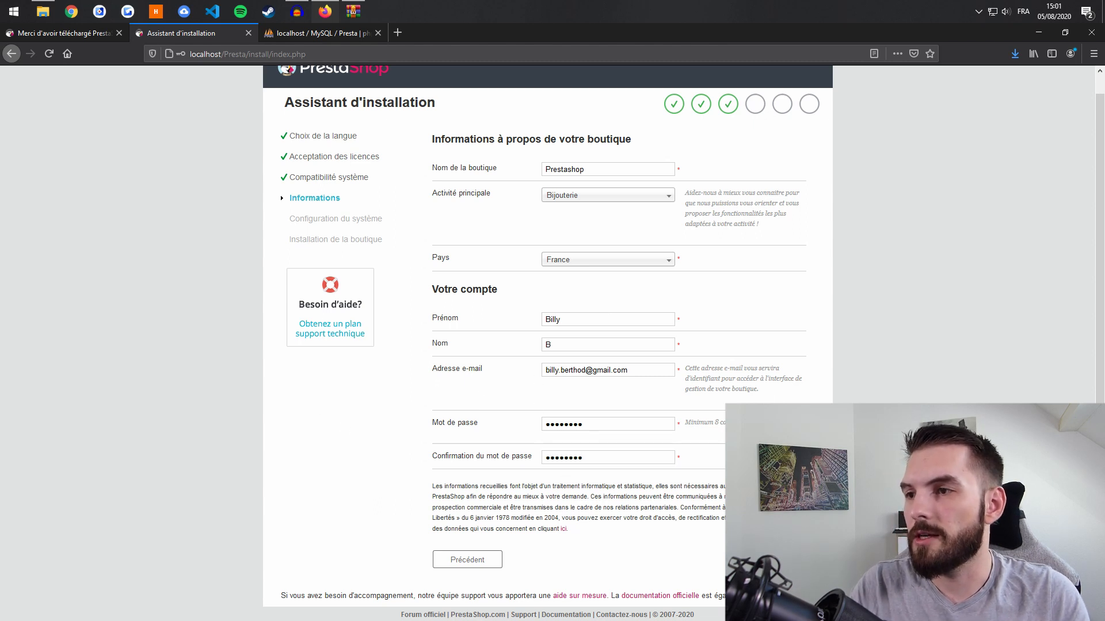
pyautogui.click(771, 560)
# - Save the password in Firefox and verify the server 127.0.0.1 against phpMyAdmin
pyautogui.click(240, 160)
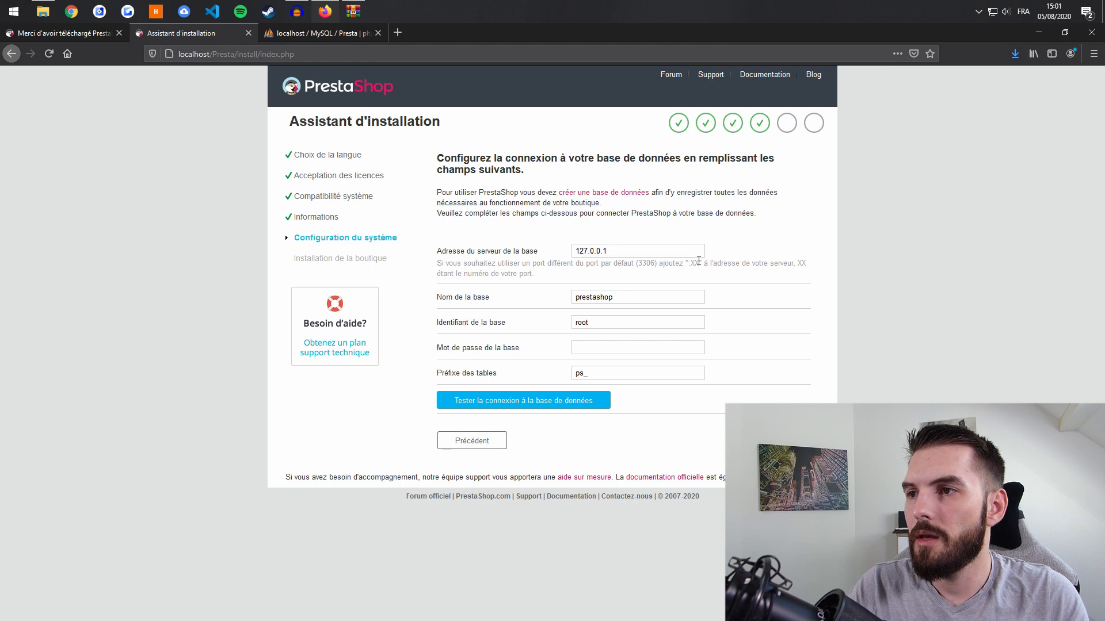
pyautogui.click(646, 255)
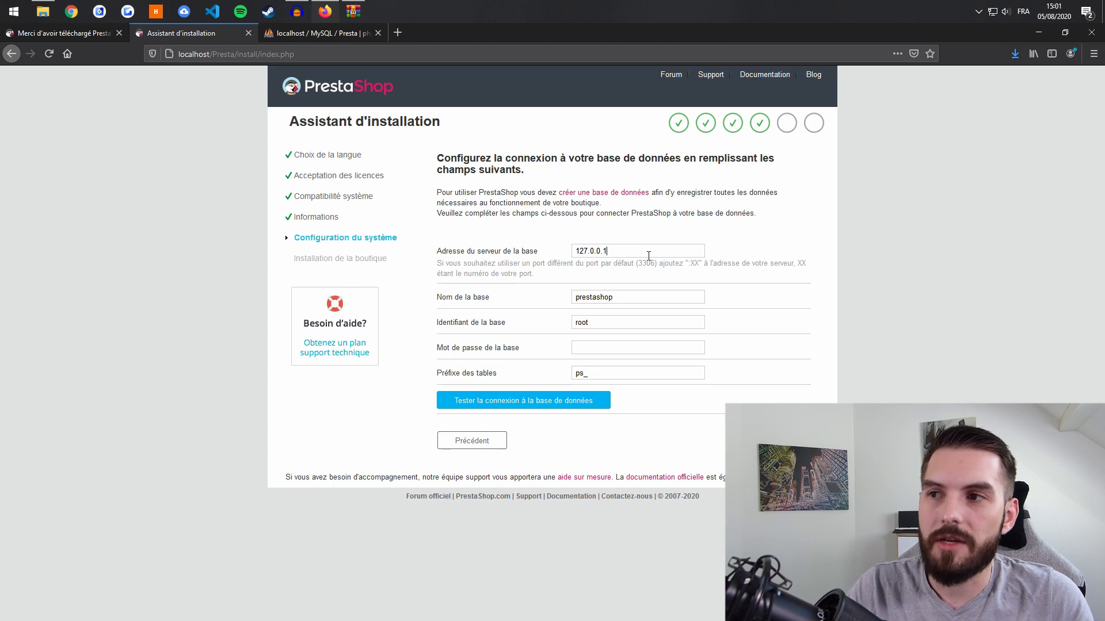
pyautogui.moveTo(648, 255); pyautogui.dragTo(505, 245)
pyautogui.click(607, 252)
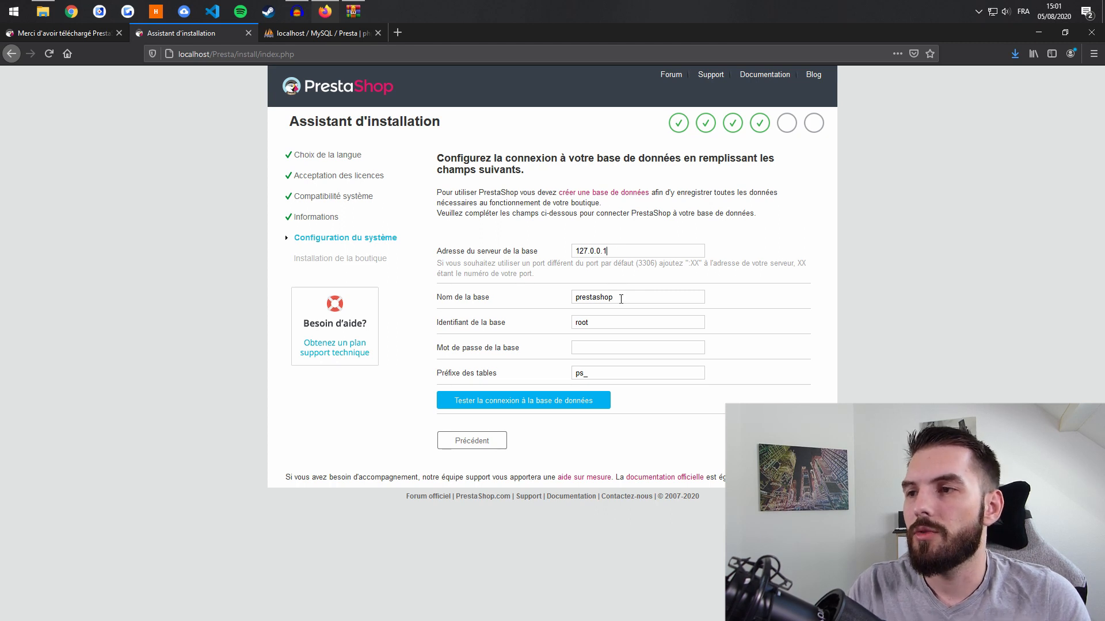
pyautogui.click(313, 32)
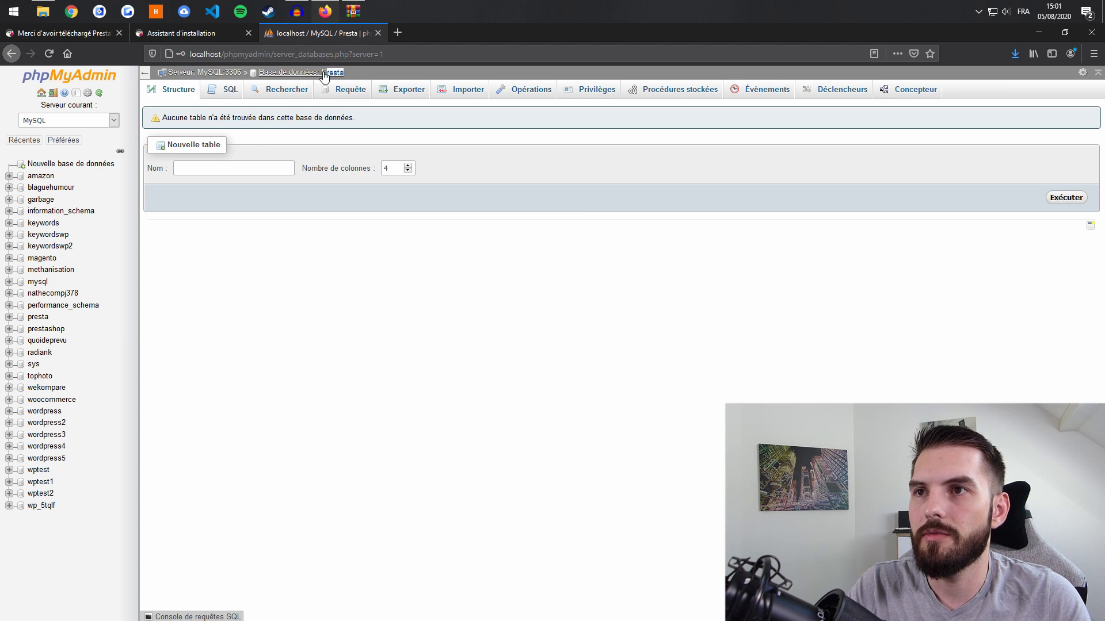
pyautogui.click(188, 33)
# - Set the database name to Presta, keeping user root, empty password and prefix ps_
pyautogui.doubleClick(610, 297)
pyautogui.write('Presta')
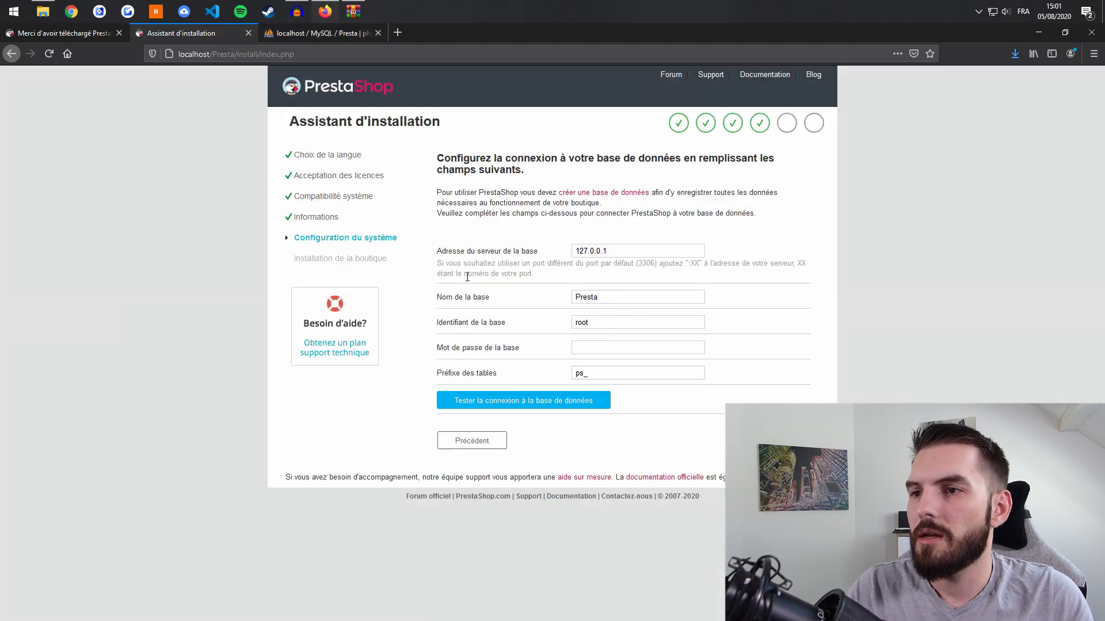
pyautogui.click(619, 321)
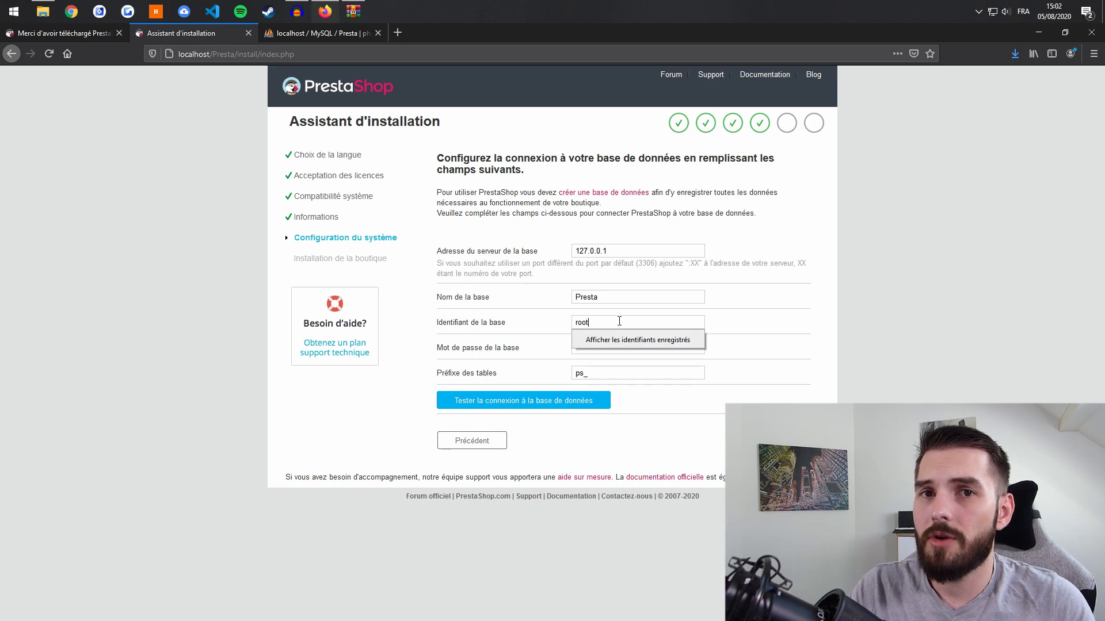
pyautogui.click(805, 306)
pyautogui.click(602, 347)
pyautogui.click(855, 372)
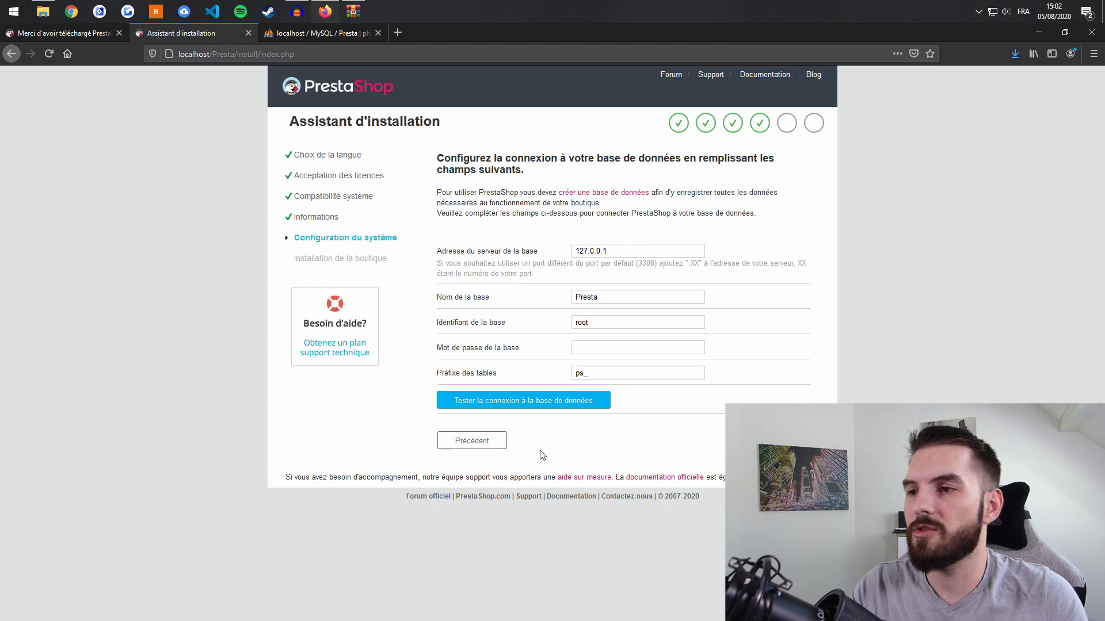
pyautogui.moveTo(580, 374); pyautogui.dragTo(510, 376)
pyautogui.click(603, 374)
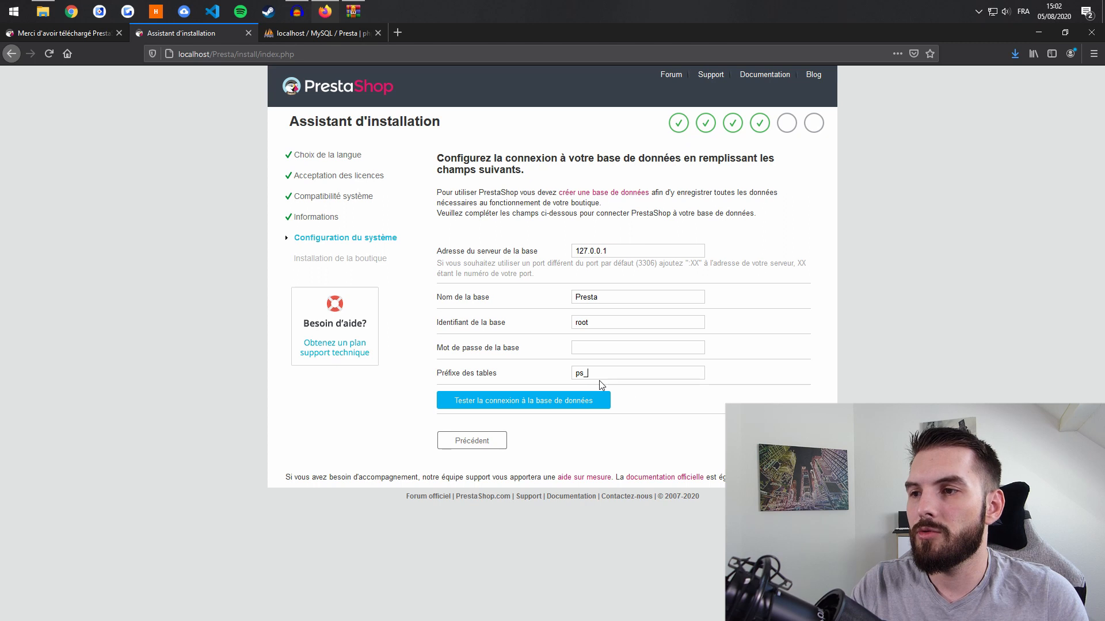
pyautogui.moveTo(585, 373); pyautogui.dragTo(614, 380)
pyautogui.click(624, 373)
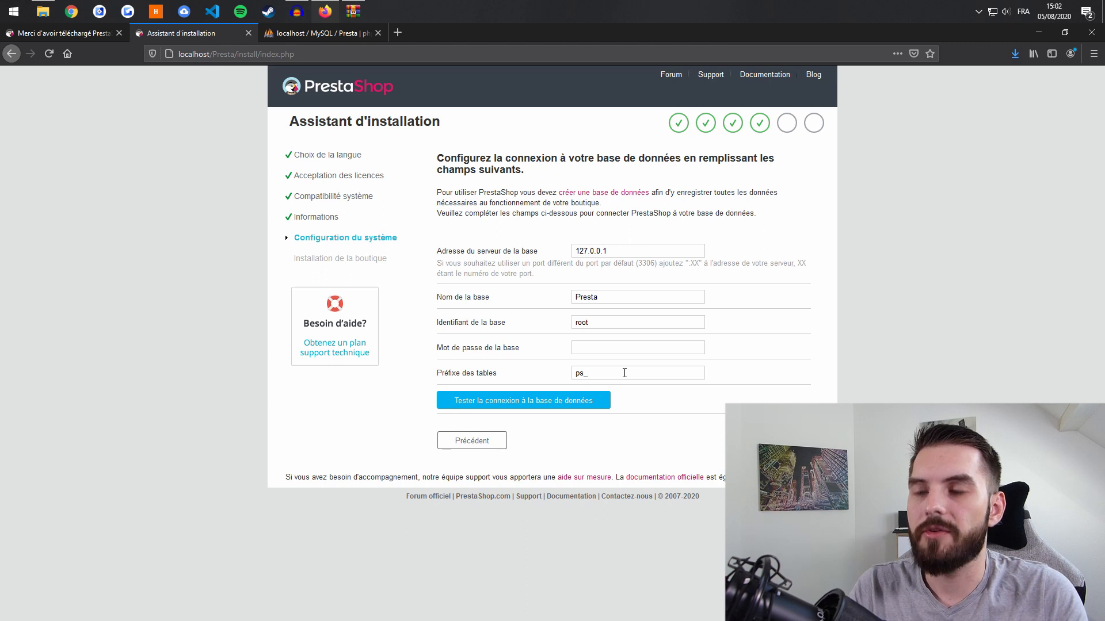
# - Test the database connection, confirm it is connected, and proceed with installation
pyautogui.click(503, 410)
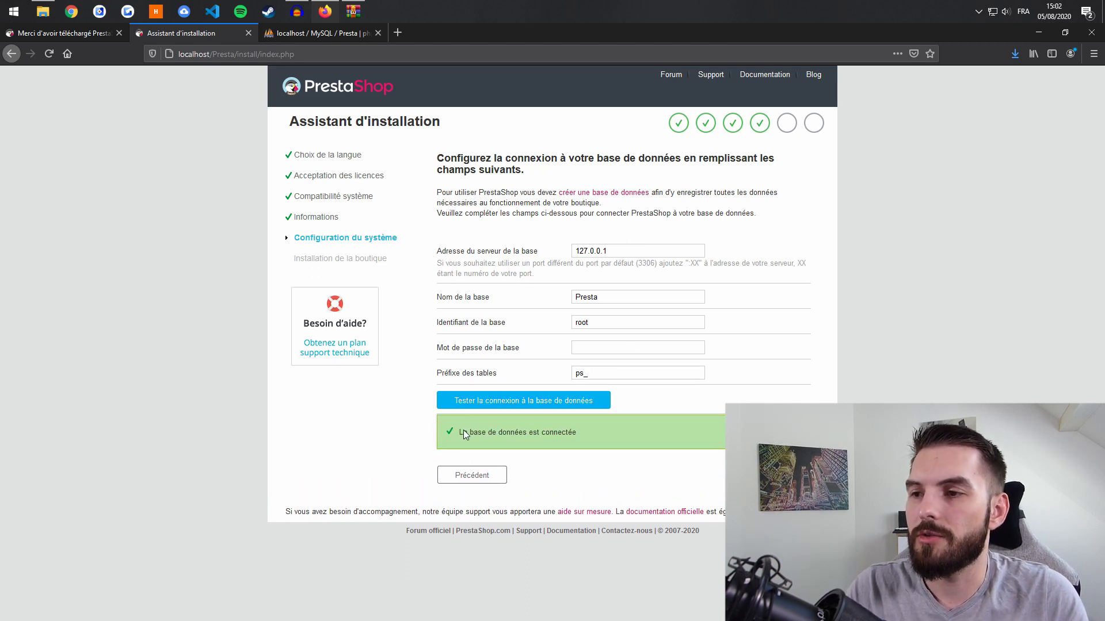
pyautogui.moveTo(464, 432); pyautogui.dragTo(592, 426)
pyautogui.click(593, 426)
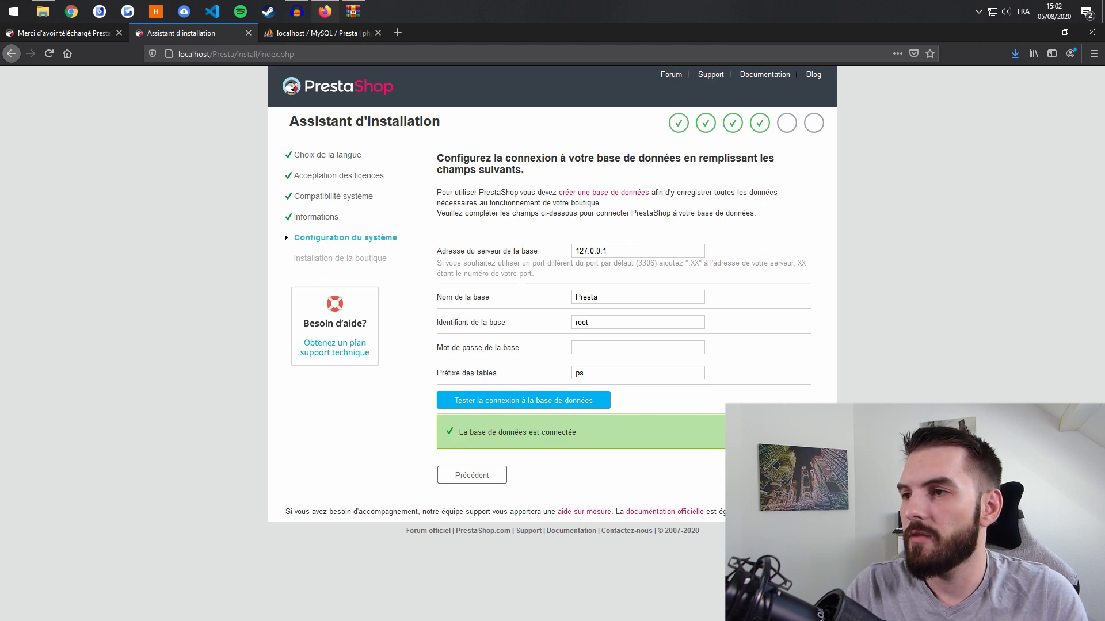
pyautogui.click(775, 476)
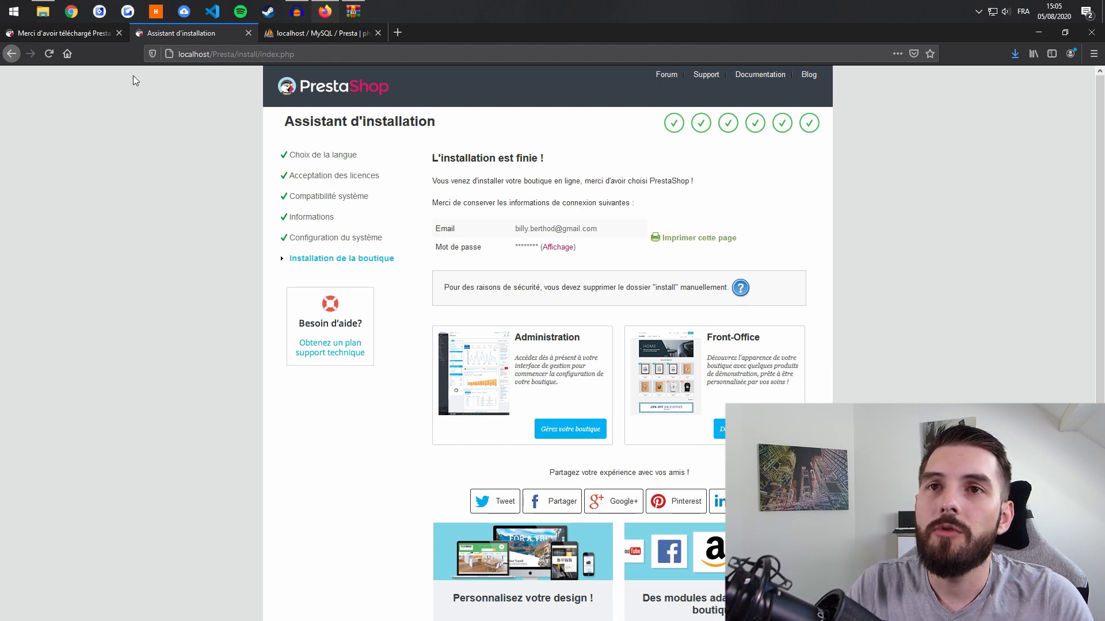
# - Bring up the Presta folder in File Explorer after the installation finishes
pyautogui.click(44, 12)
pyautogui.click(592, 292)
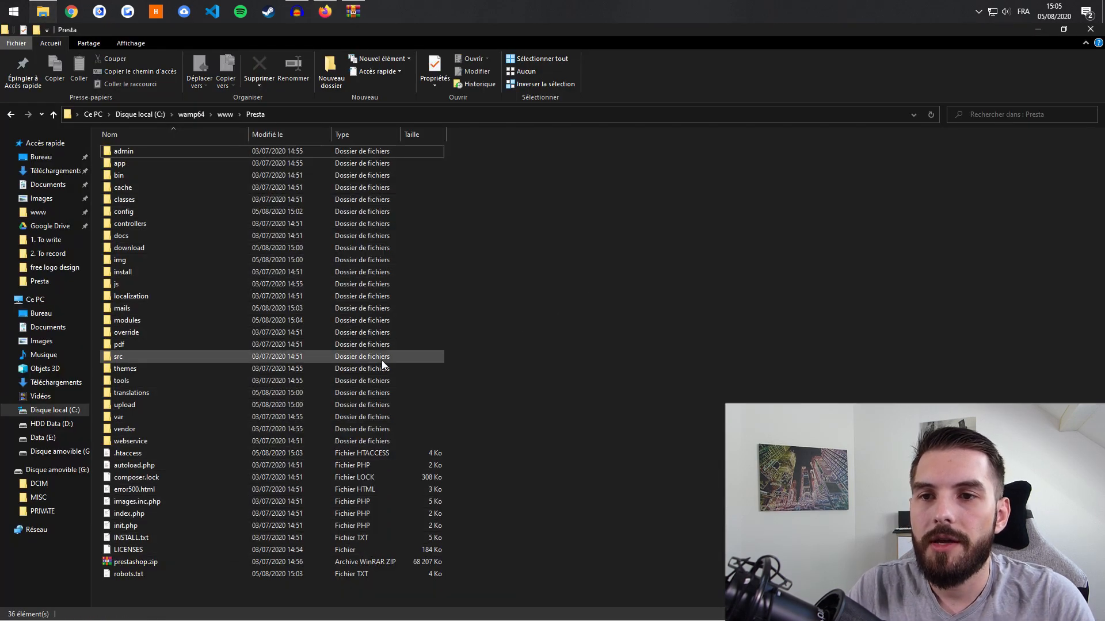
# - Delete the install folder from Presta and return to Firefox's installer completion page
pyautogui.click(127, 271)
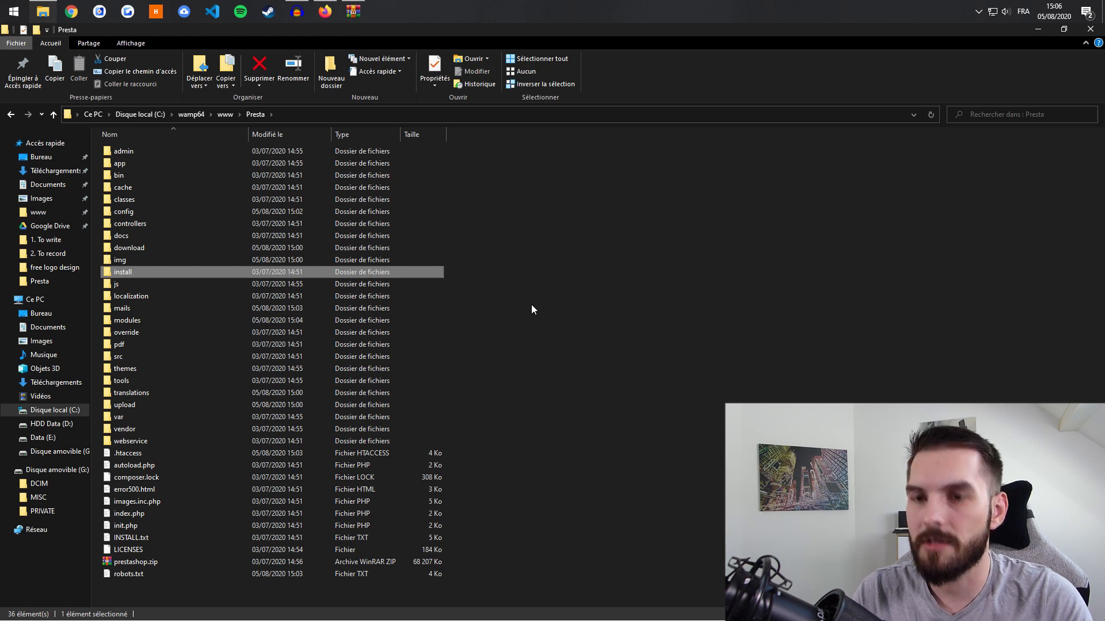
pyautogui.press('Delete')
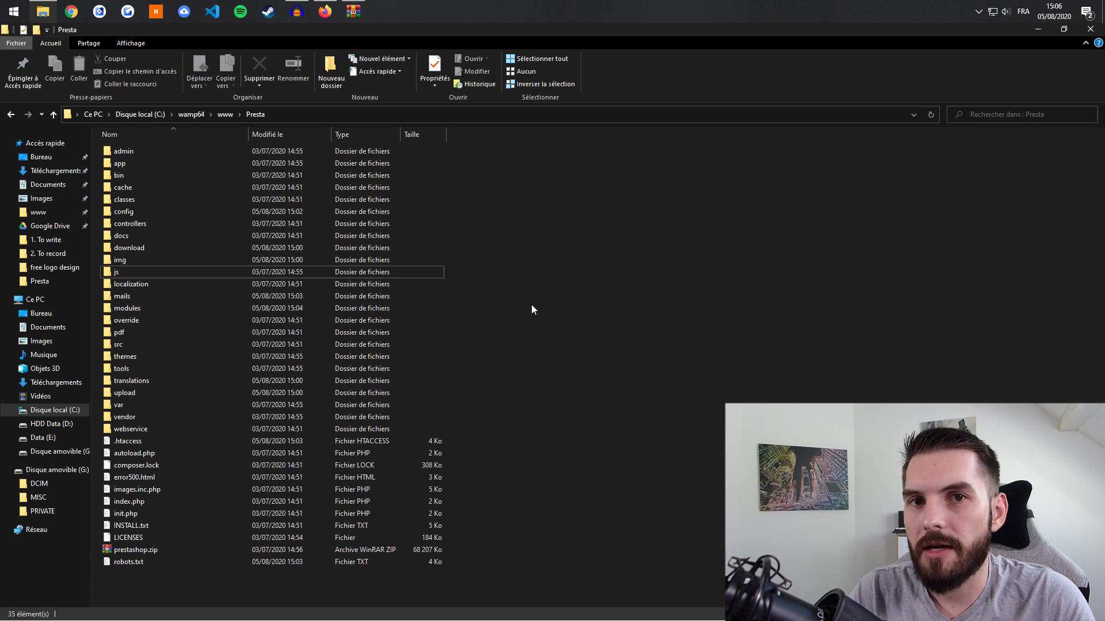
pyautogui.click(122, 151)
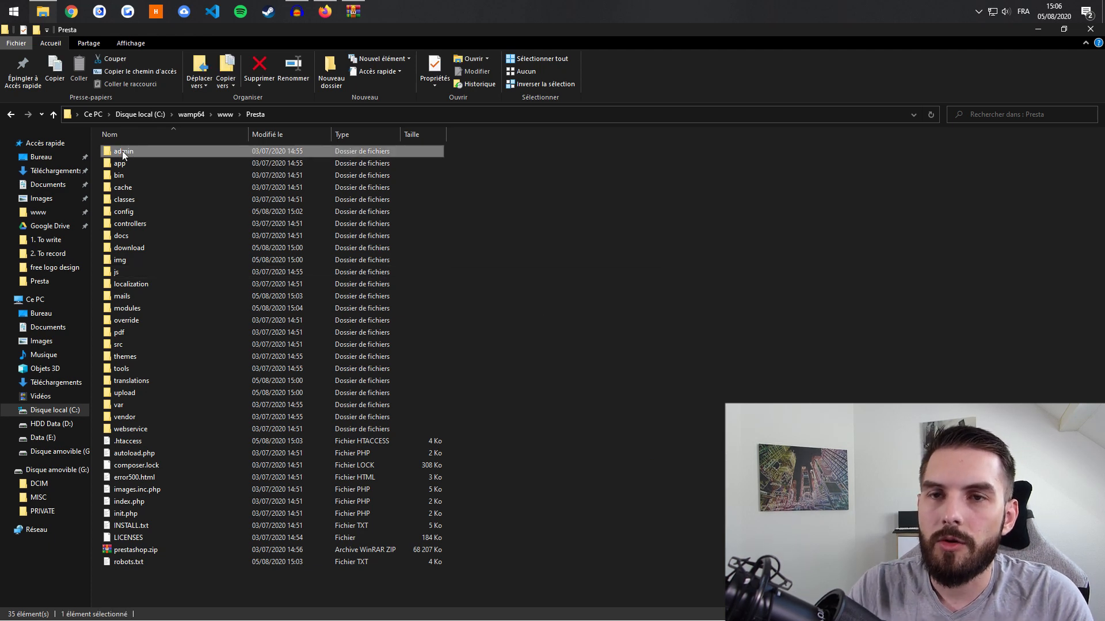
pyautogui.click(325, 21)
pyautogui.click(397, 53)
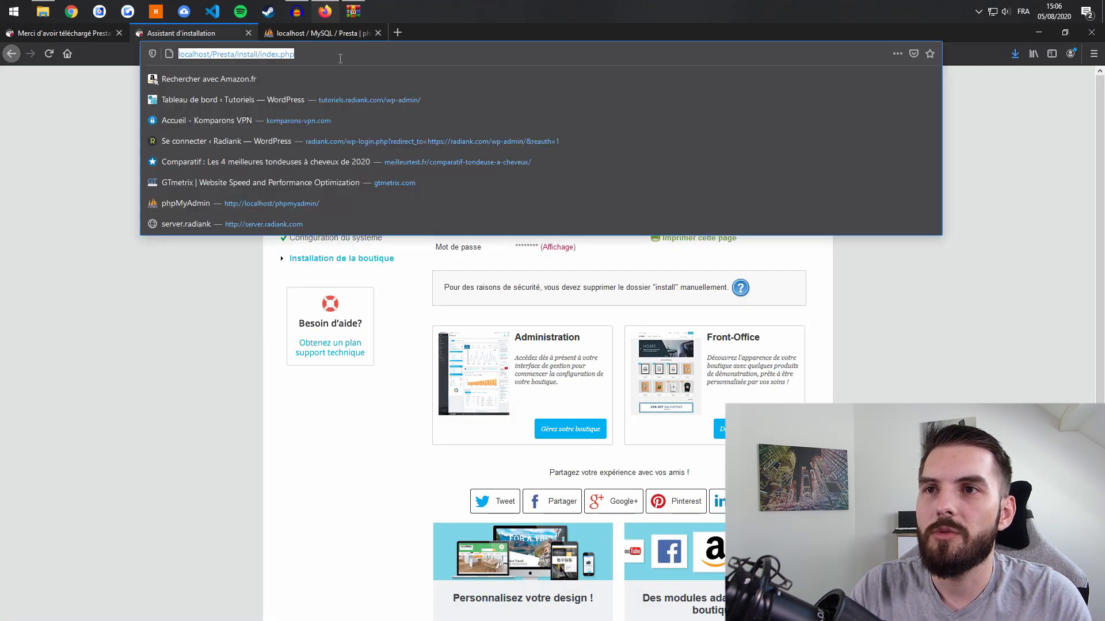
# - Replace install/index.php with admin in the address to load the back-office login
pyautogui.moveTo(397, 53); pyautogui.dragTo(257, 64)
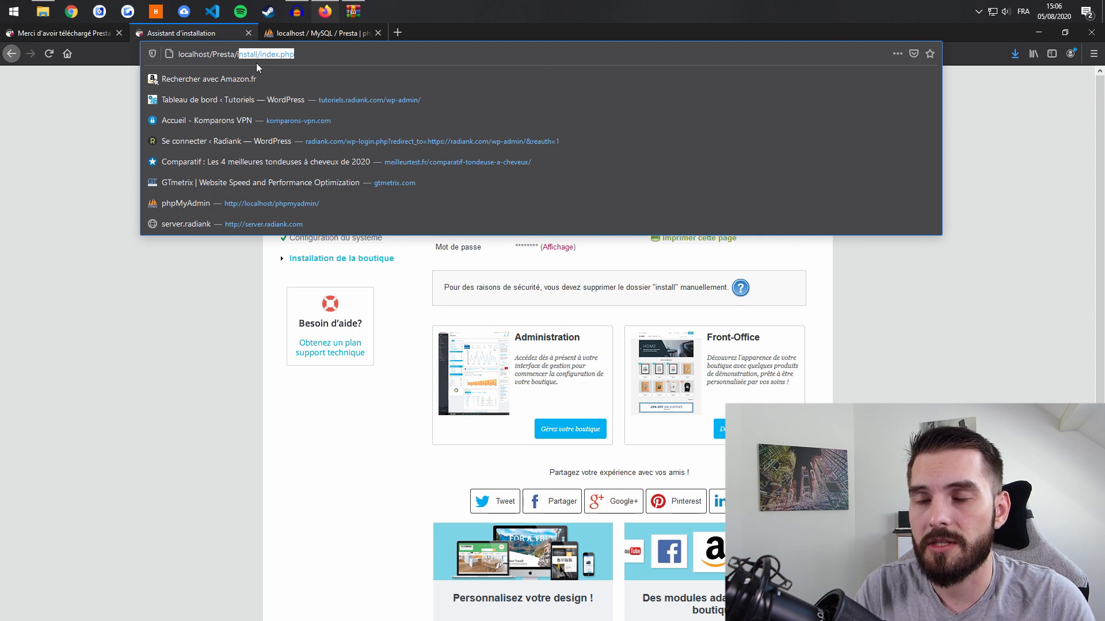
pyautogui.write('adù')
pyautogui.press('BackSpace')
pyautogui.write('min')
pyautogui.press('Return')
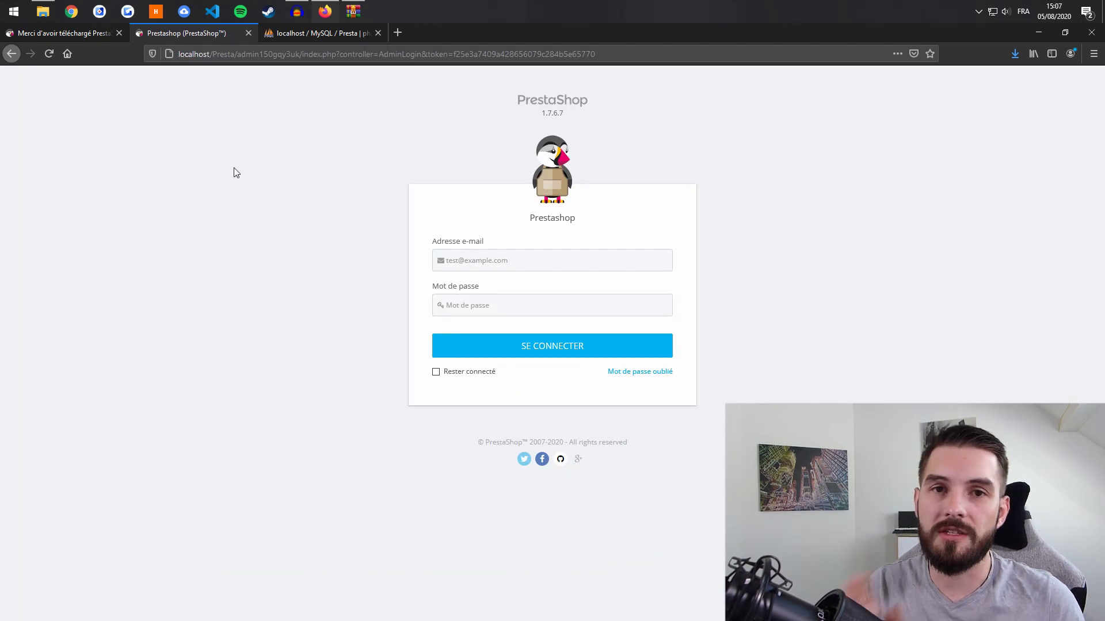
# - Sign in to the back office with the saved administrator e-mail and password
pyautogui.click(542, 254)
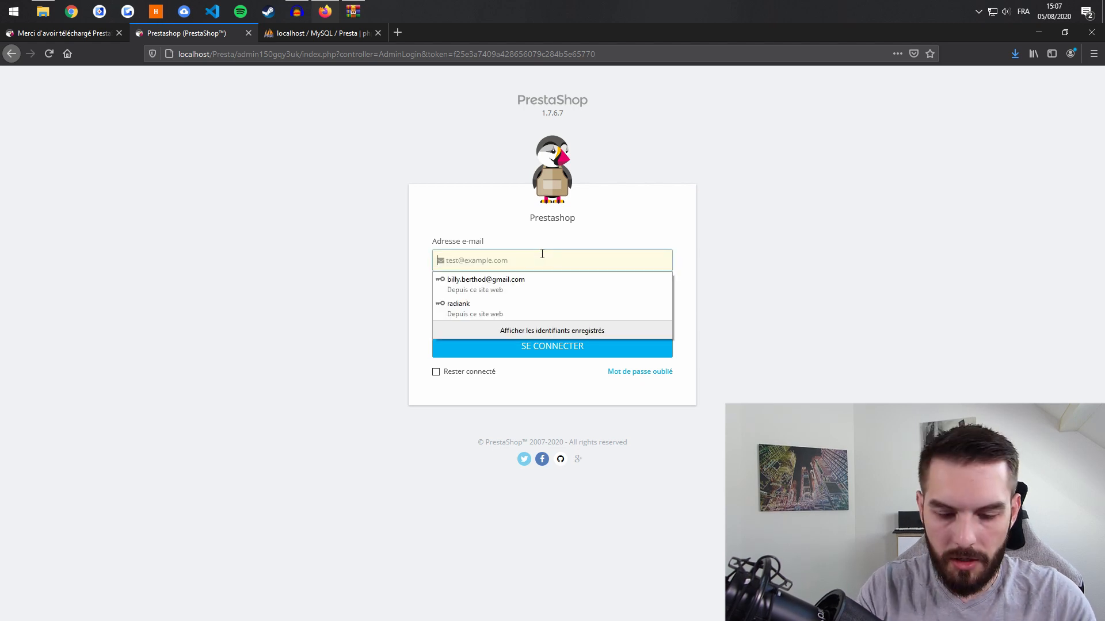
pyautogui.press('Down')
pyautogui.press('Return')
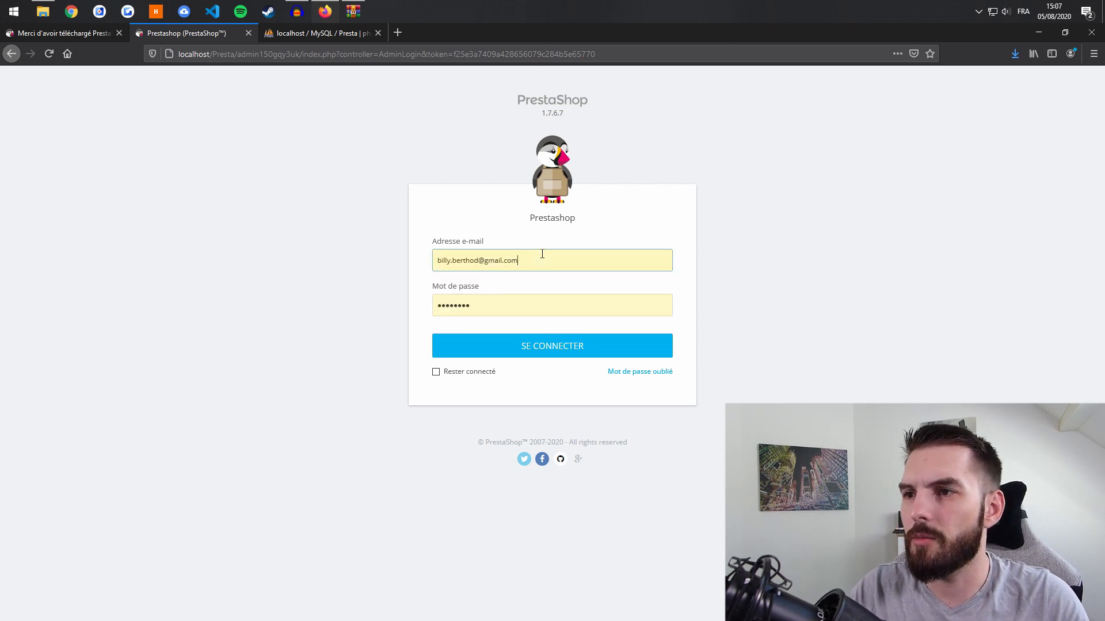
pyautogui.doubleClick(527, 306)
pyautogui.write('•••••••••')
pyautogui.press('Return')
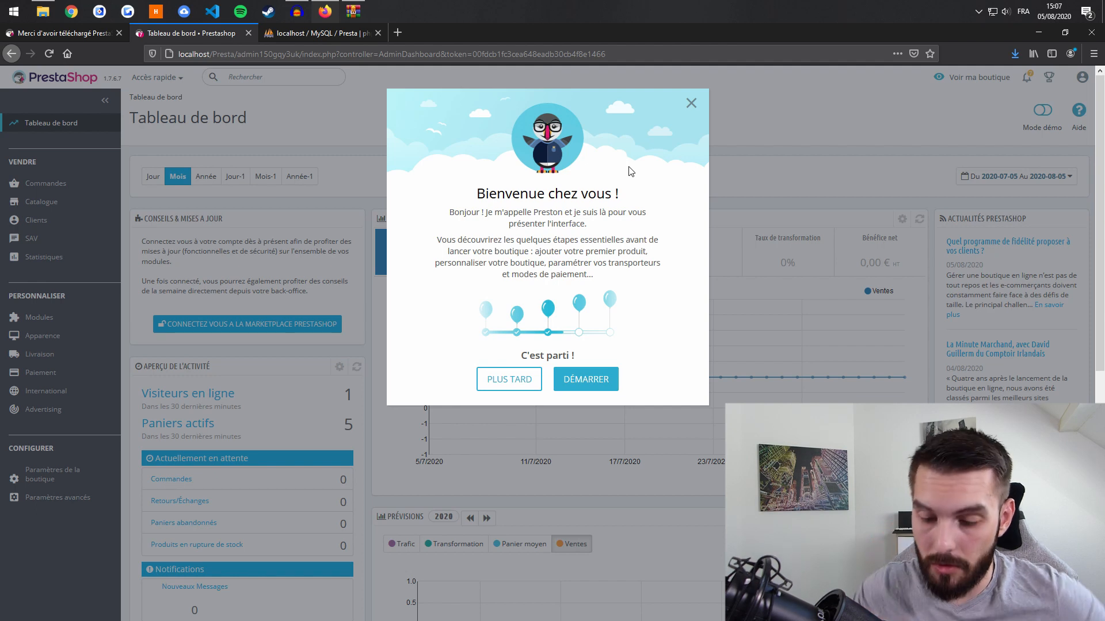
# - Dismiss the 'Bienvenue chez vous' welcome tour dialog to reveal the Tableau de bord dashboard
pyautogui.click(691, 103)
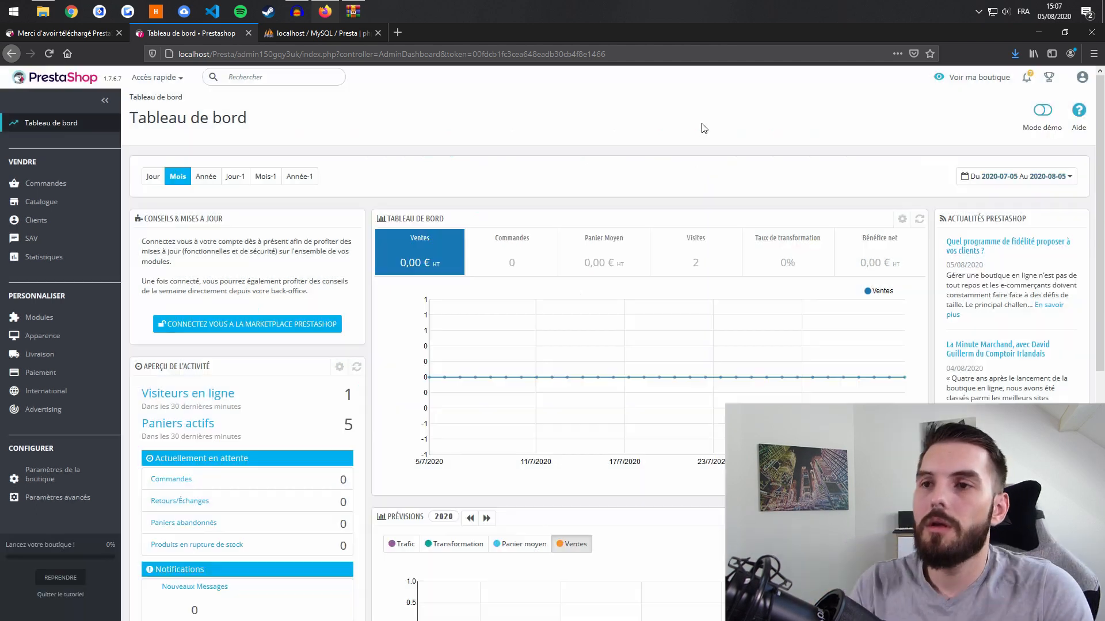
pyautogui.moveTo(653, 249)
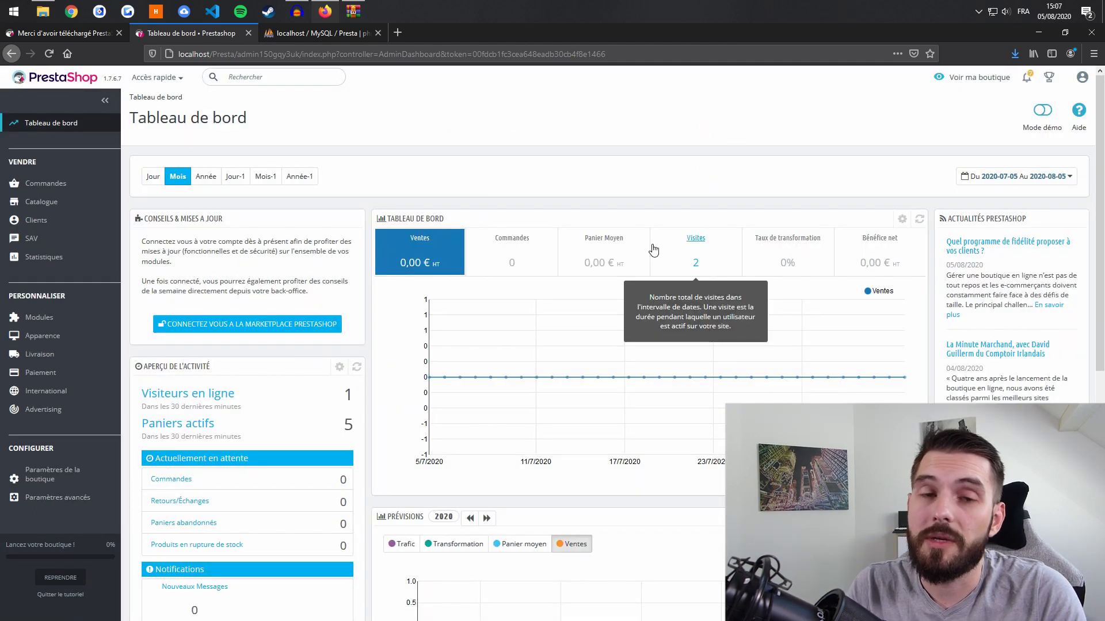